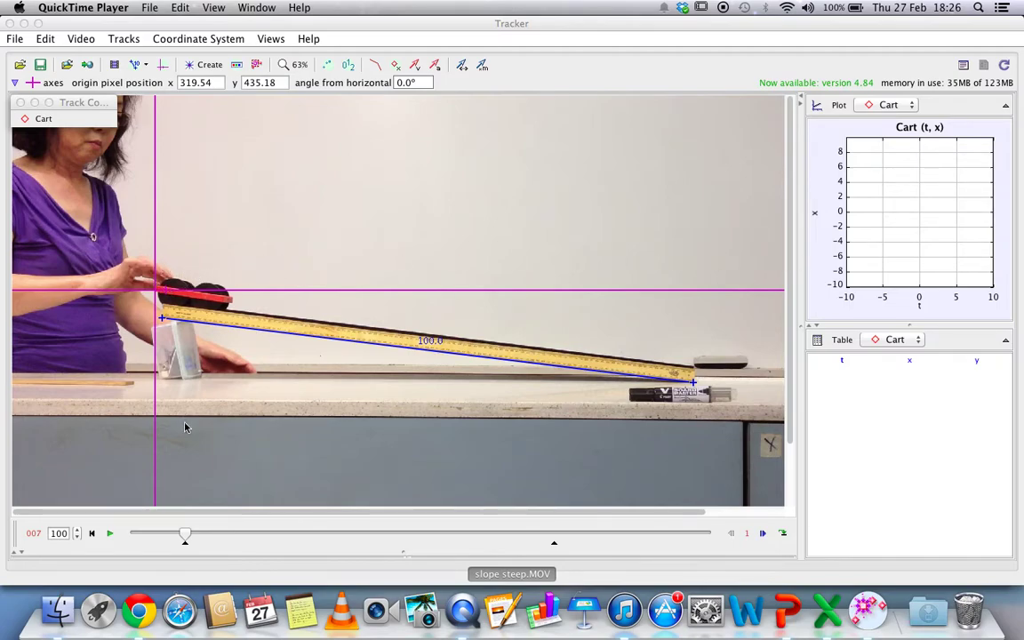
Show two Cart plots, x versus t and y versus t, enlarged over the data table.
click(838, 105)
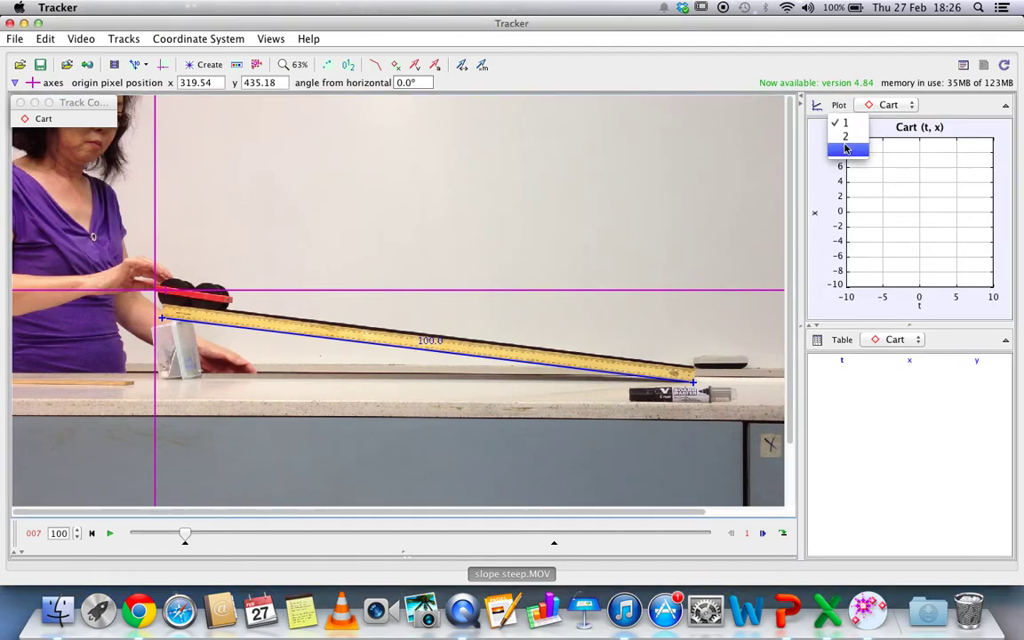
click(846, 144)
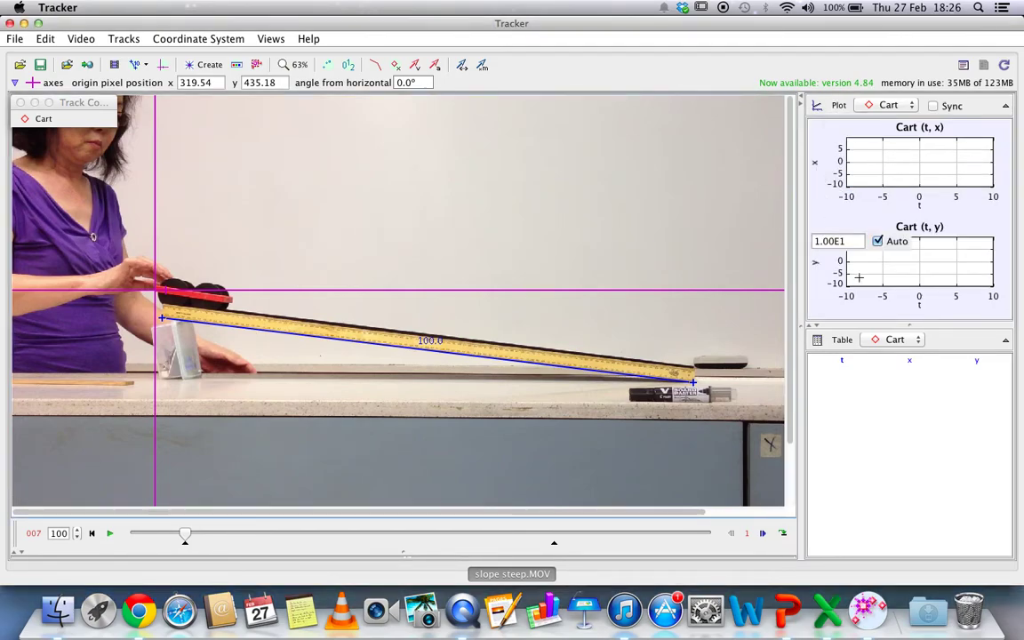
drag(920, 327, 932, 532)
mouse_move(844, 277)
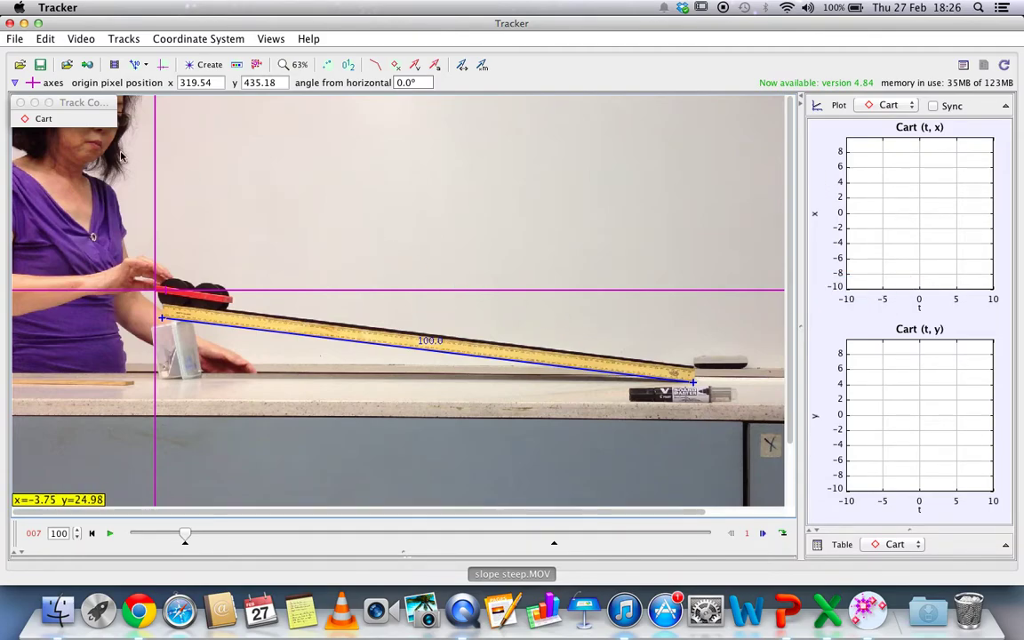
Select the Cart track, mass 1.000, for marking positions.
click(40, 124)
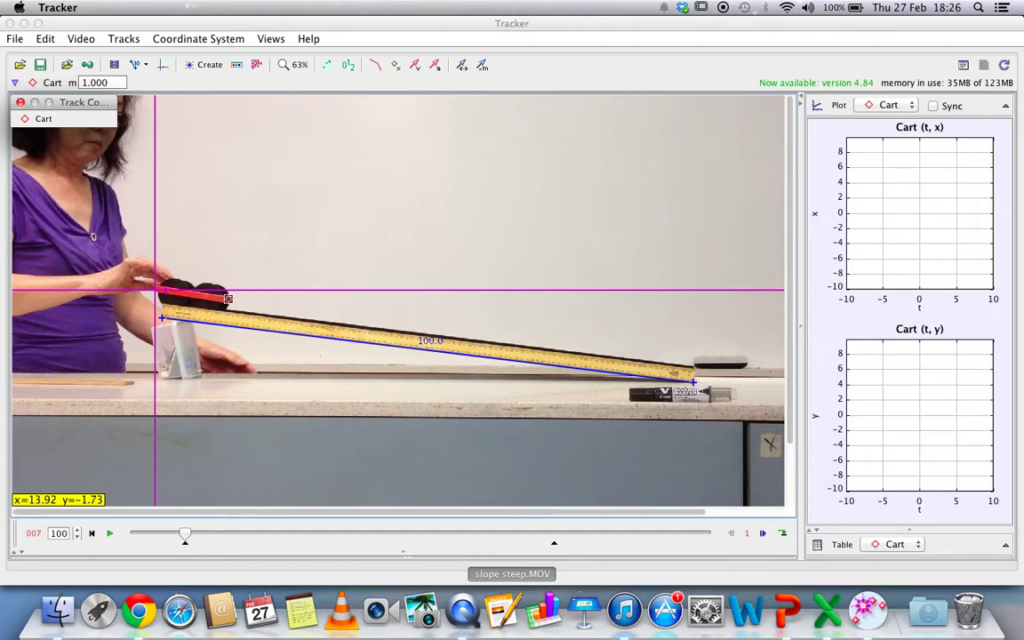
Zoom the video to about 159% around the cart at the top of the ramp.
scroll(229, 298, down, 2)
scroll(228, 299, up, 6)
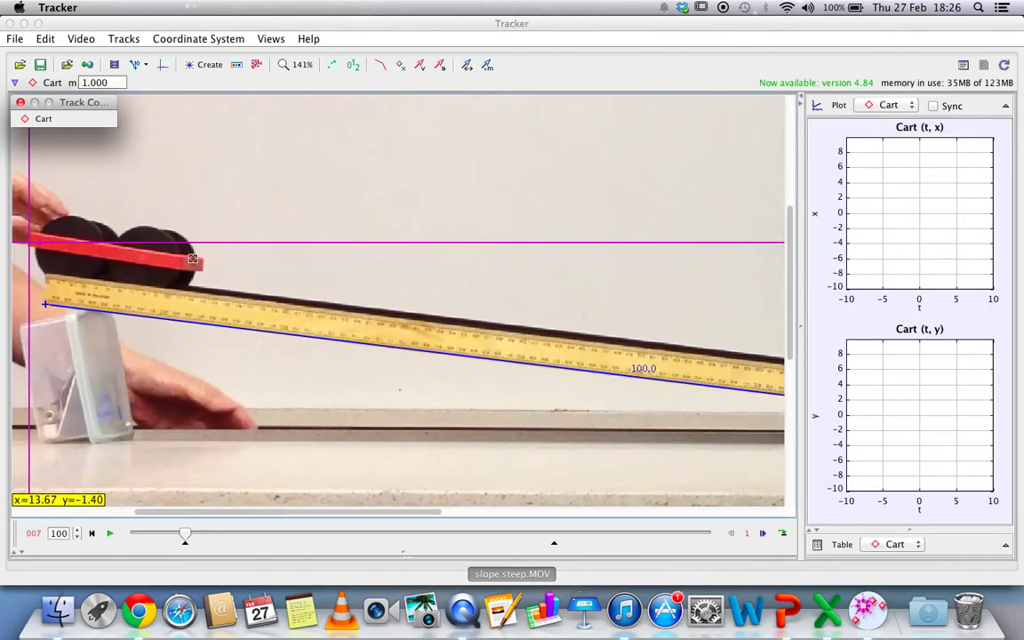
scroll(193, 259, up, 1)
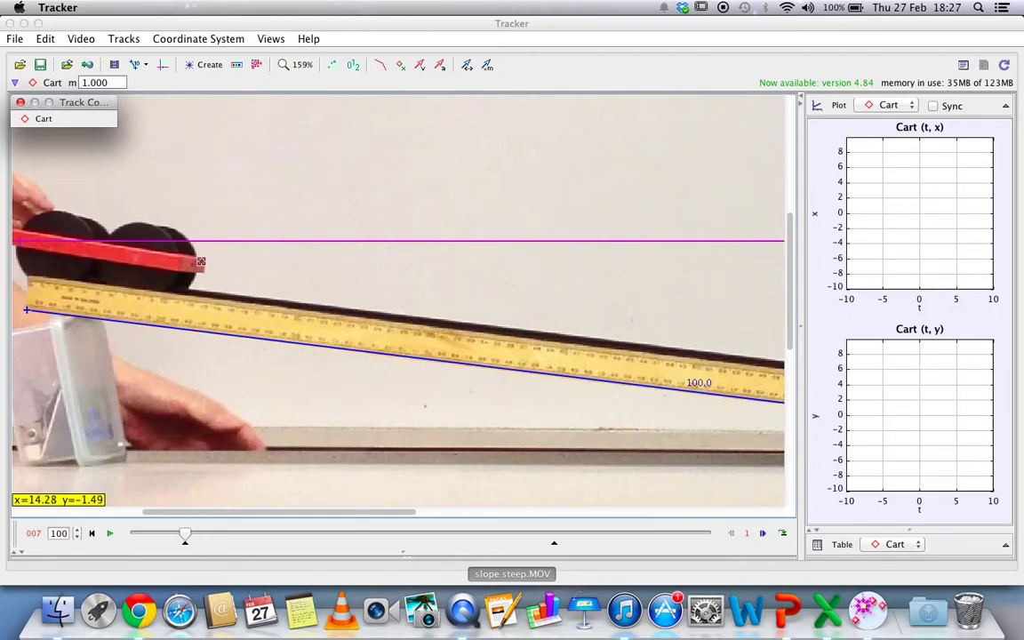
Mark the cart's front end in frames 7 through 19, up to t = 0.40 s.
shift+click(205, 266)
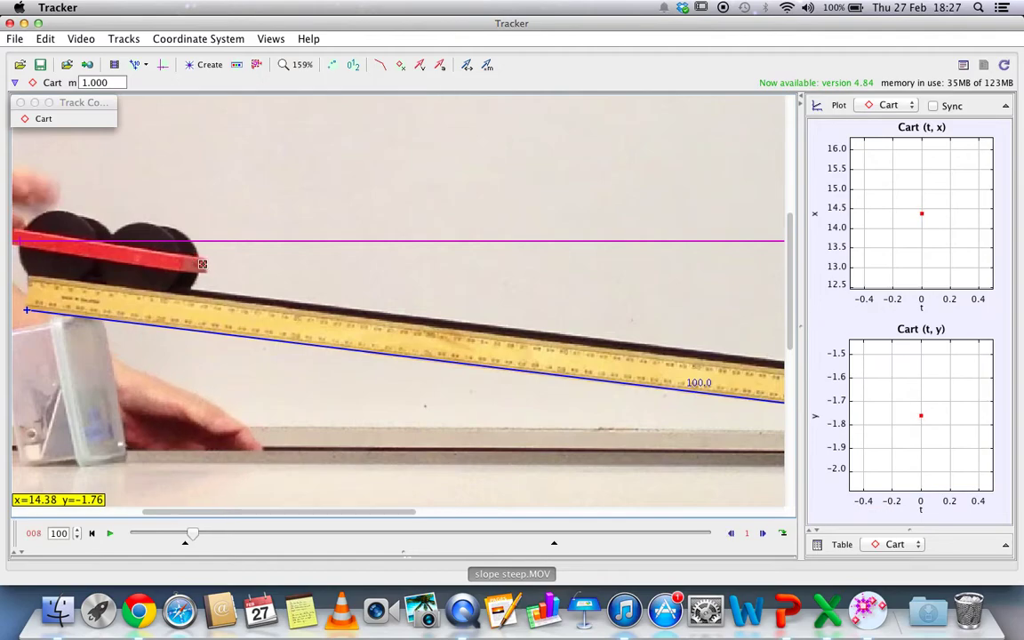
shift+click(209, 269)
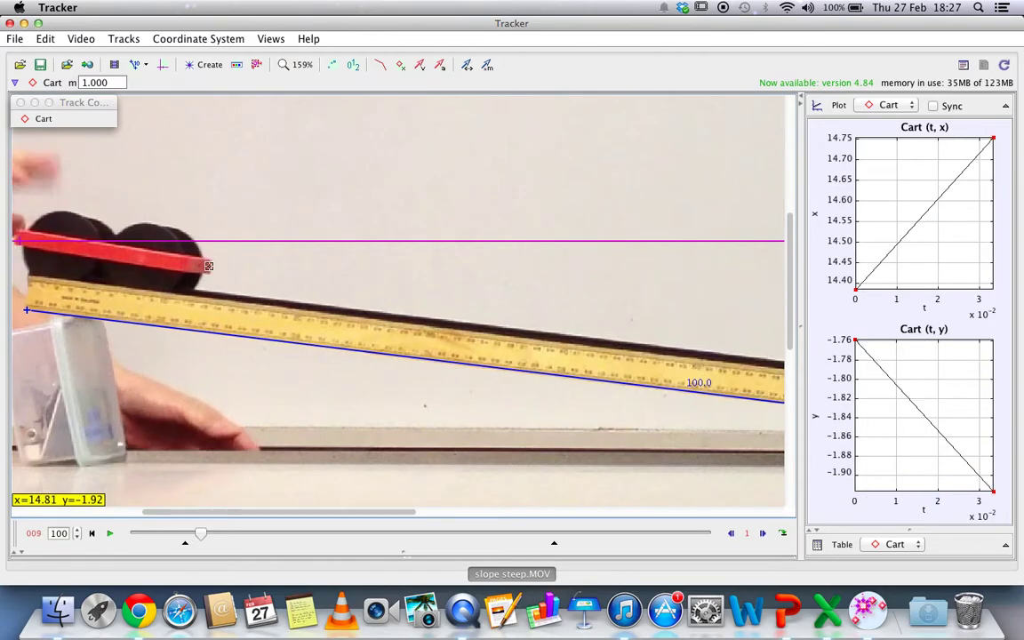
shift+click(209, 266)
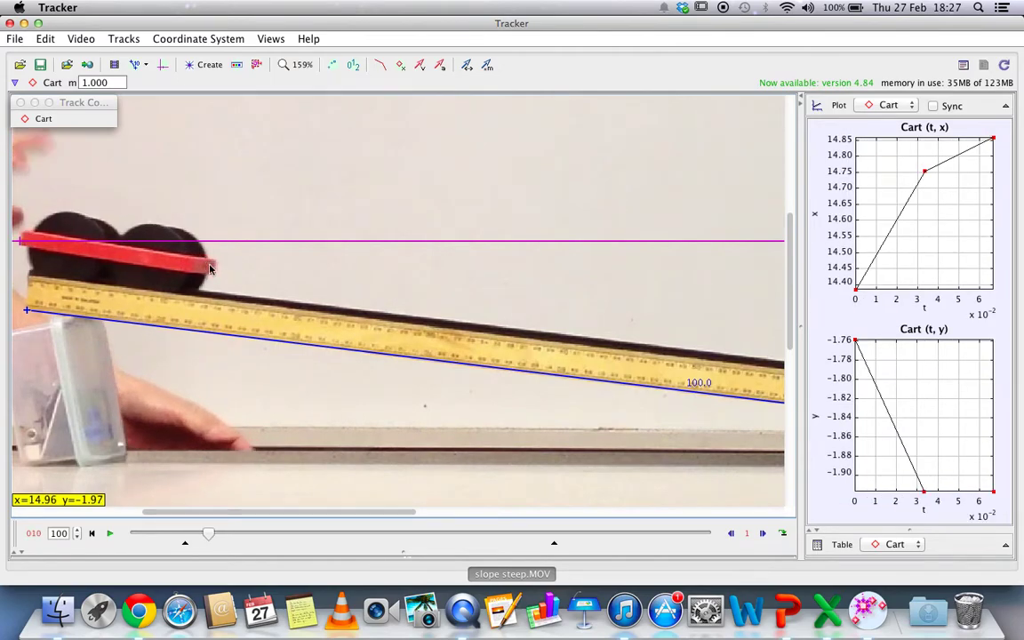
shift+click(211, 268)
shift+click(219, 268)
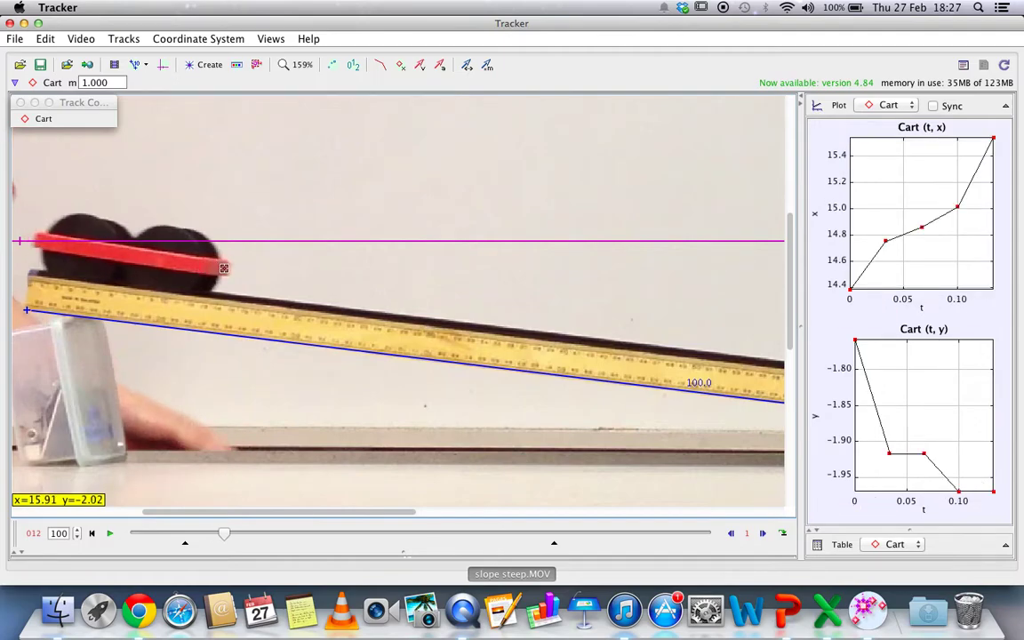
shift+click(224, 267)
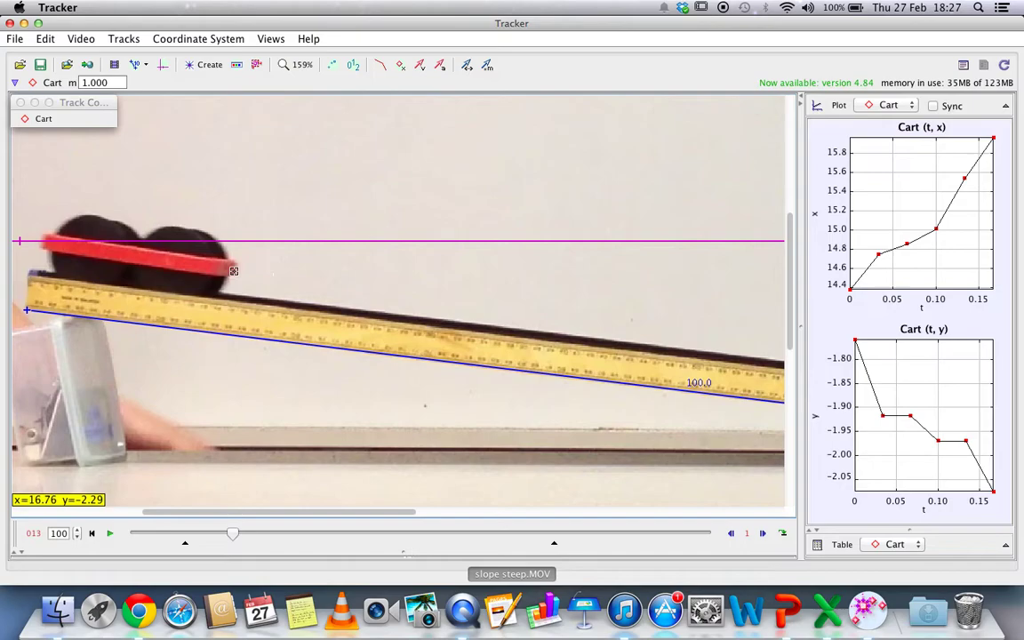
shift+click(237, 269)
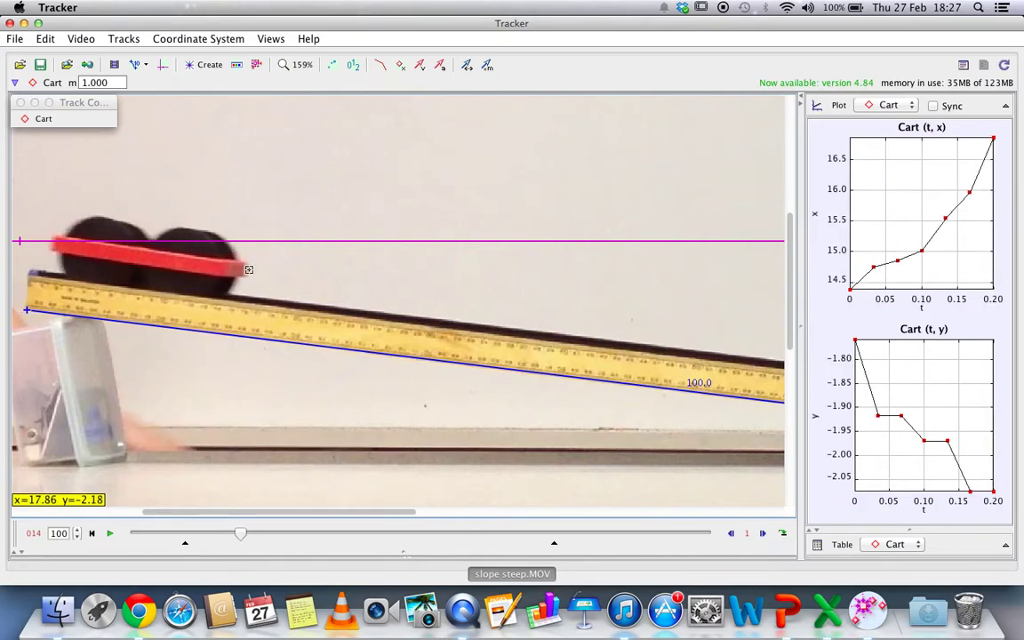
shift+click(245, 270)
shift+click(257, 272)
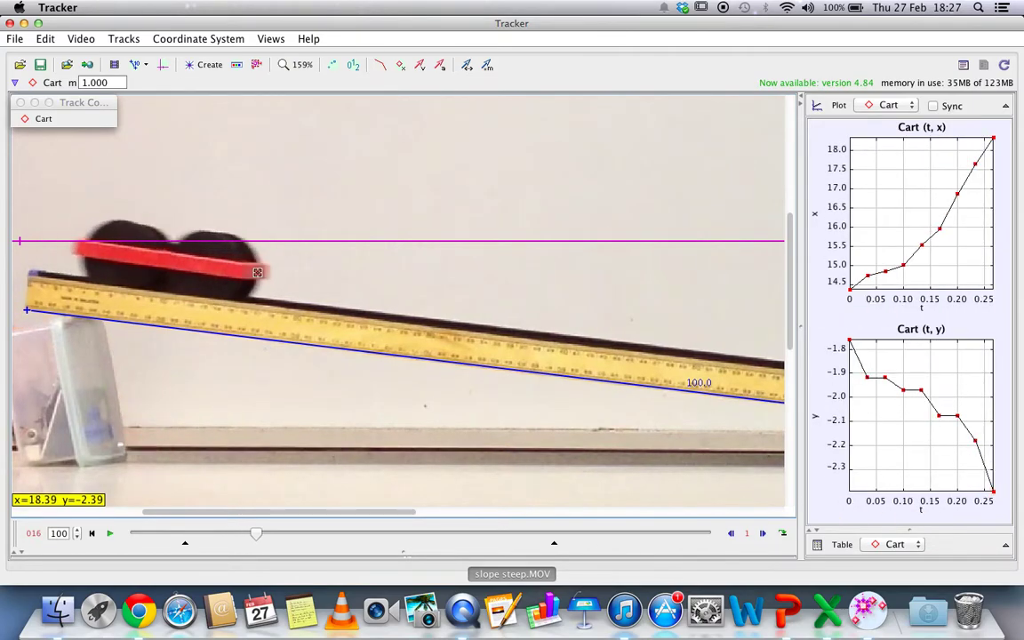
shift+click(265, 274)
shift+click(277, 274)
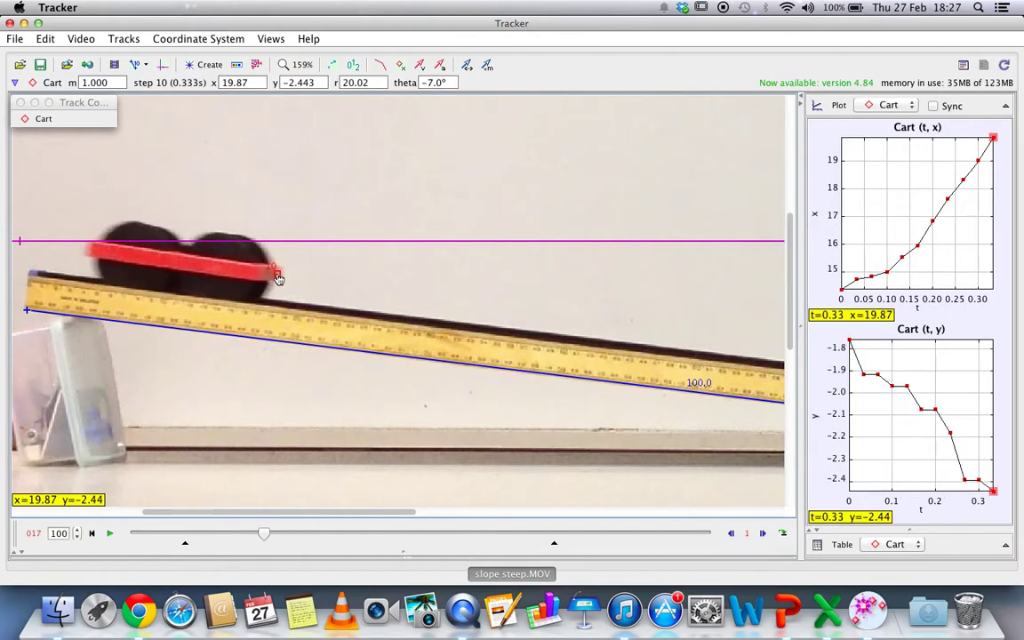
shift+click(293, 277)
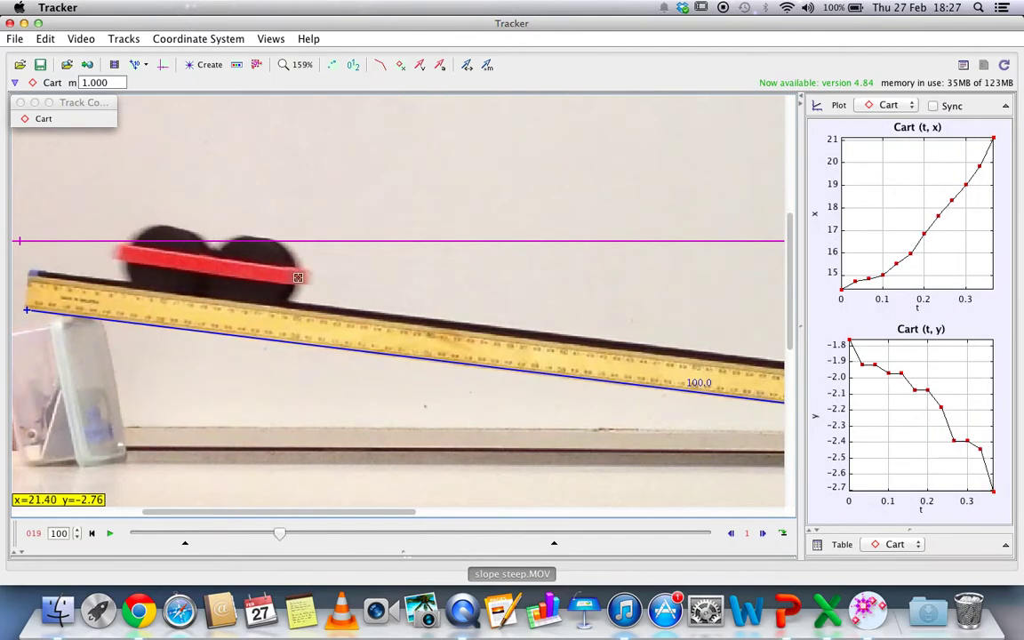
shift+click(304, 276)
Mark the cart's front end in frames 20 through 27, past t = 0.6 s.
scroll(340, 275, up, 2)
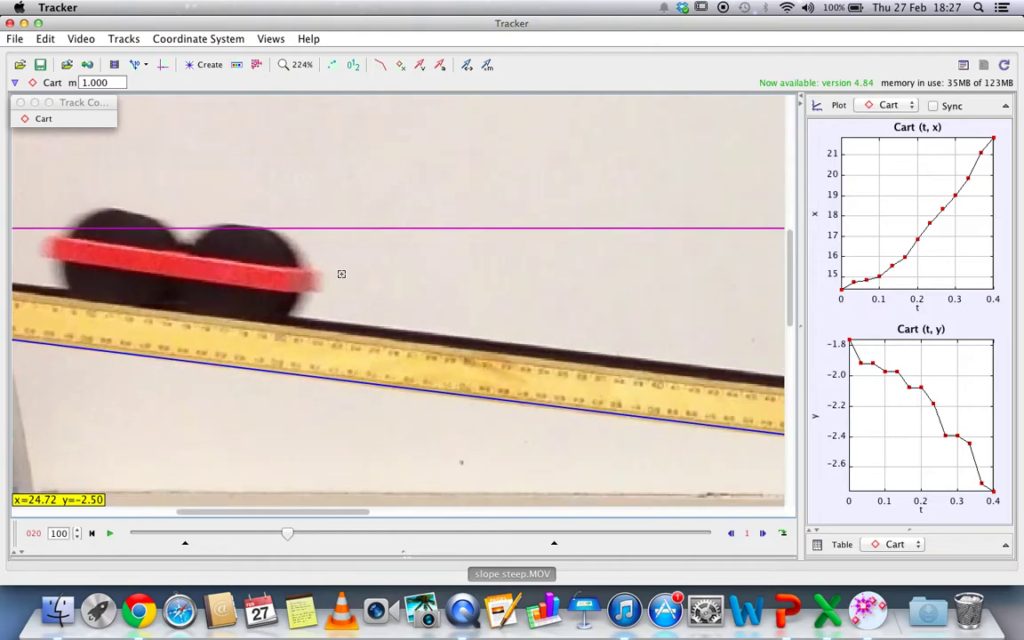
scroll(341, 273, down, 4)
scroll(332, 275, up, 3)
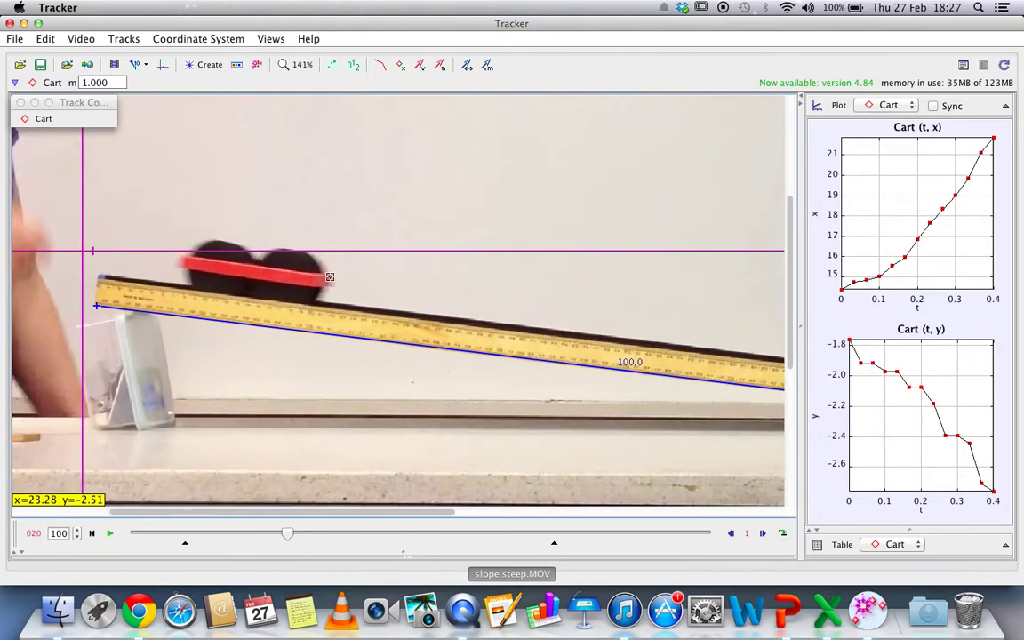
shift+click(334, 281)
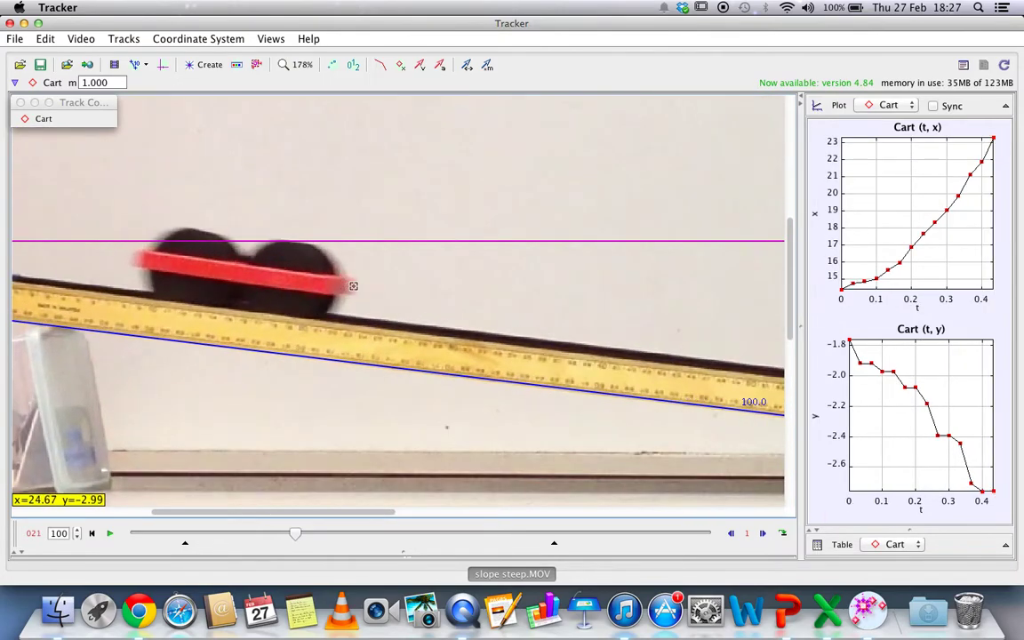
shift+click(350, 284)
shift+click(371, 292)
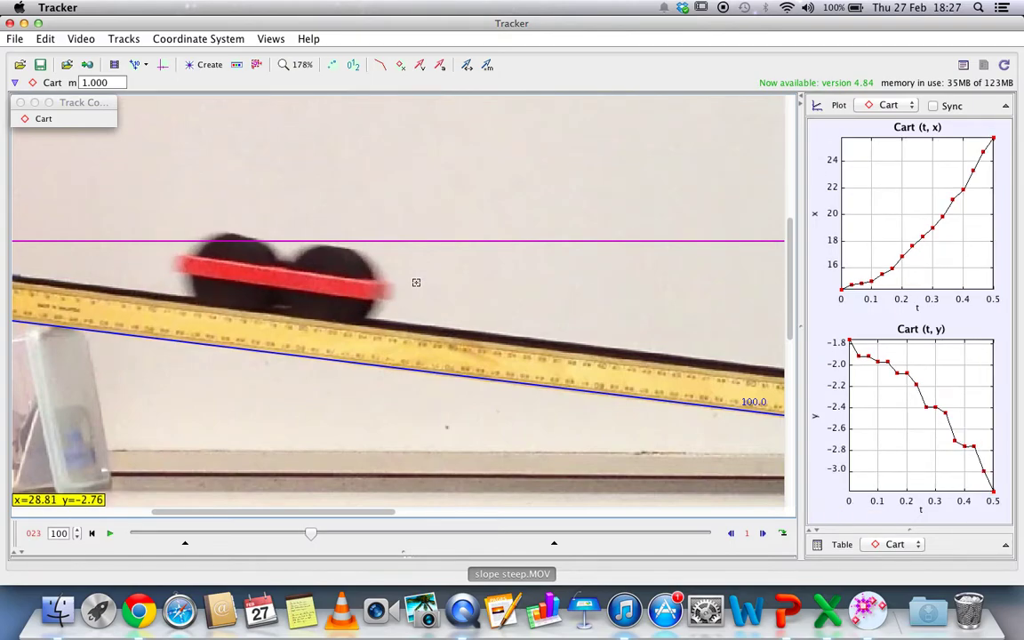
shift+click(392, 291)
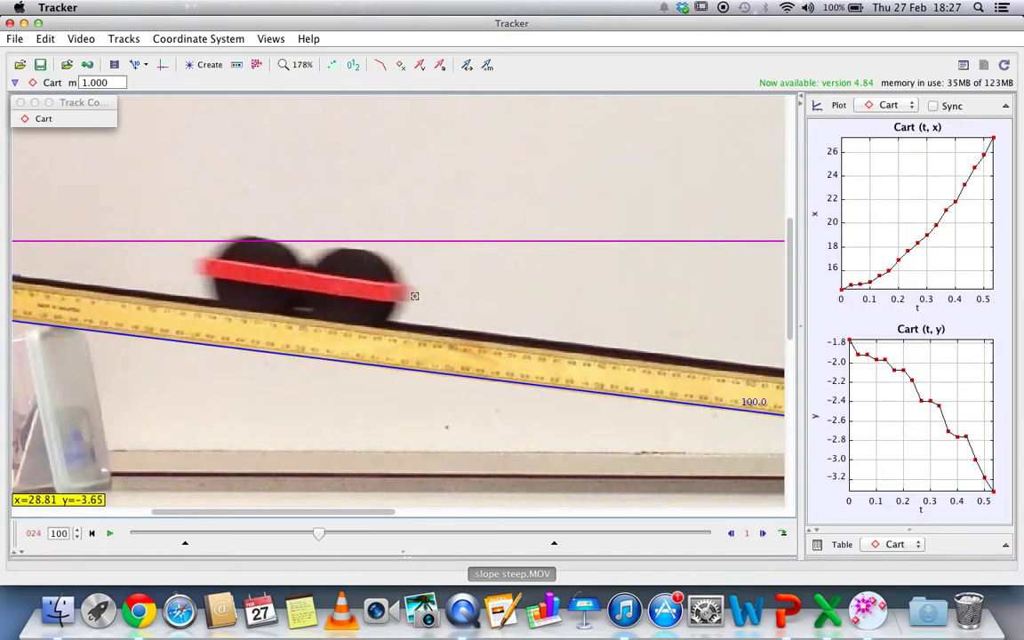
shift+click(412, 295)
shift+click(435, 300)
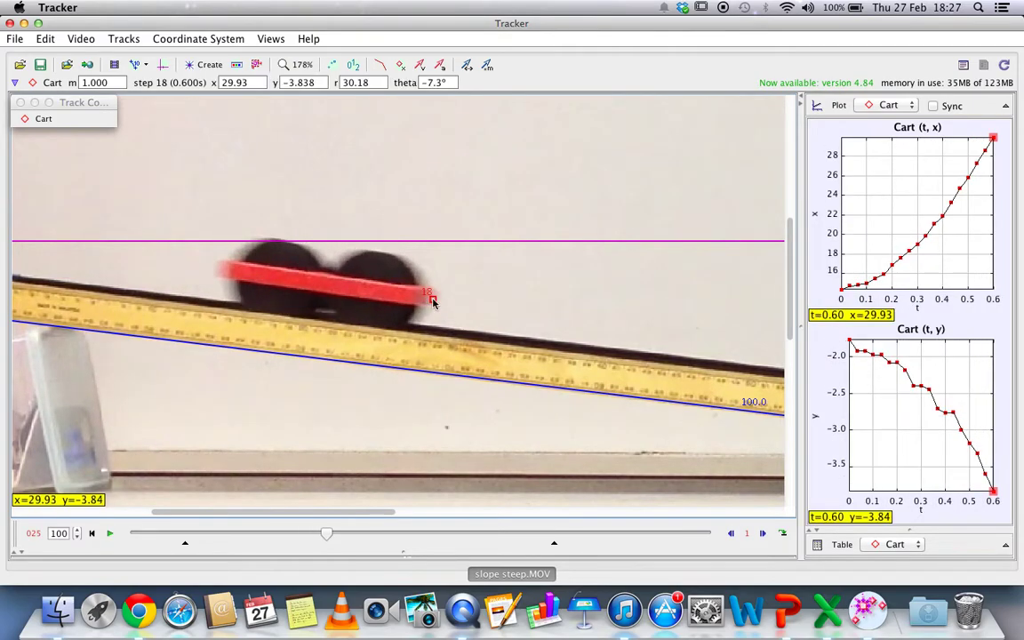
shift+click(455, 302)
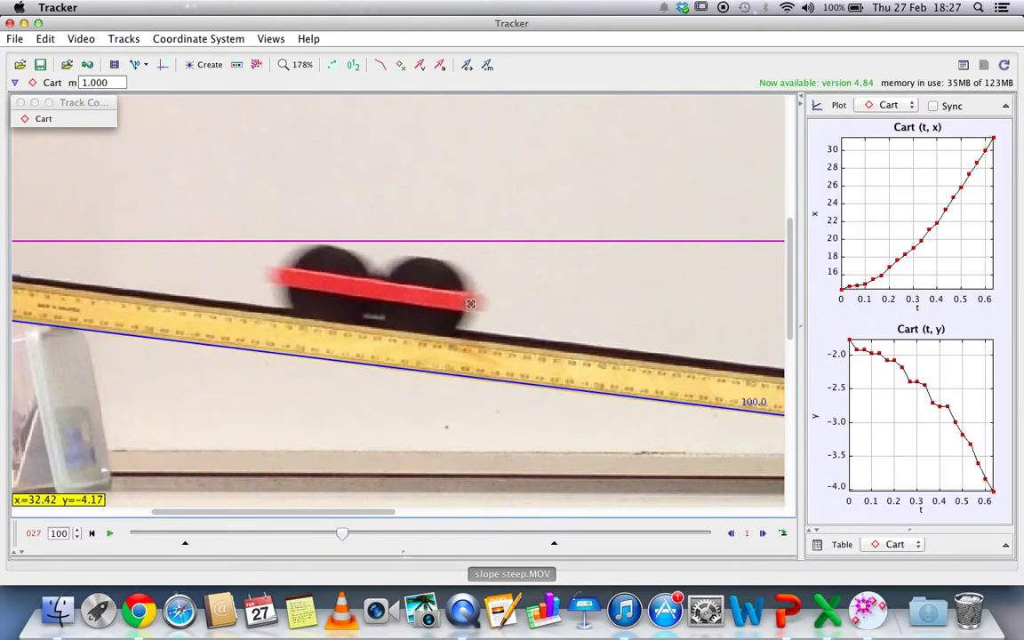
shift+click(479, 303)
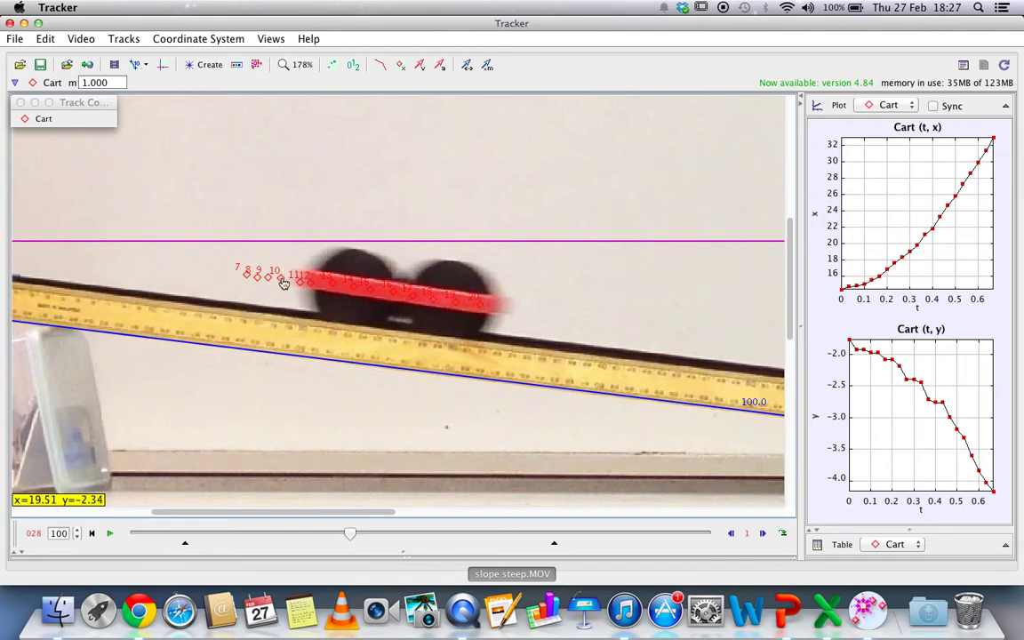
Set the trail display to All steps so the cart's full marked path shows.
click(332, 66)
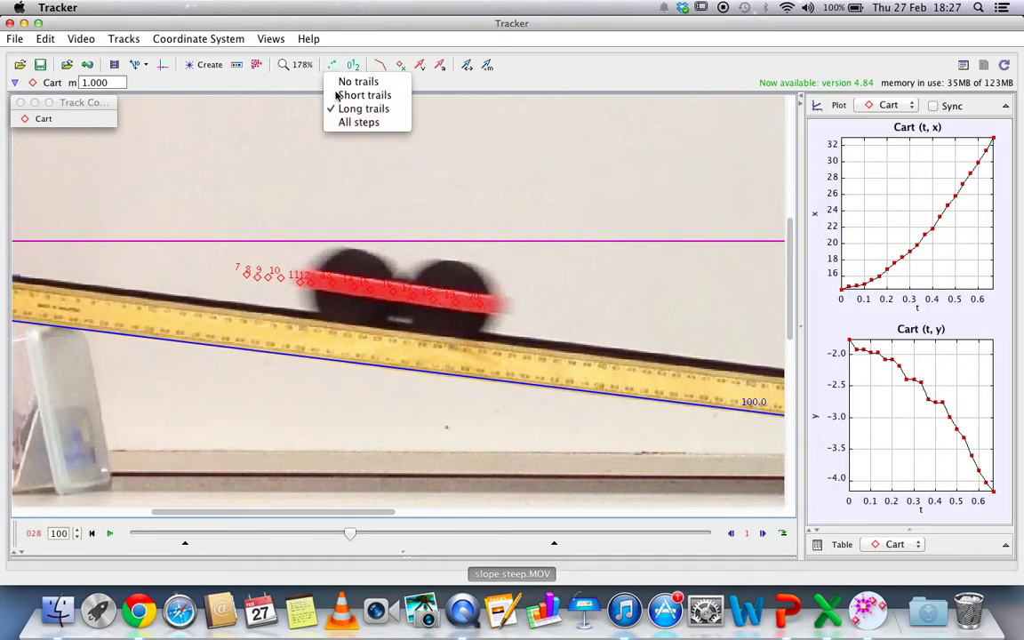
click(351, 122)
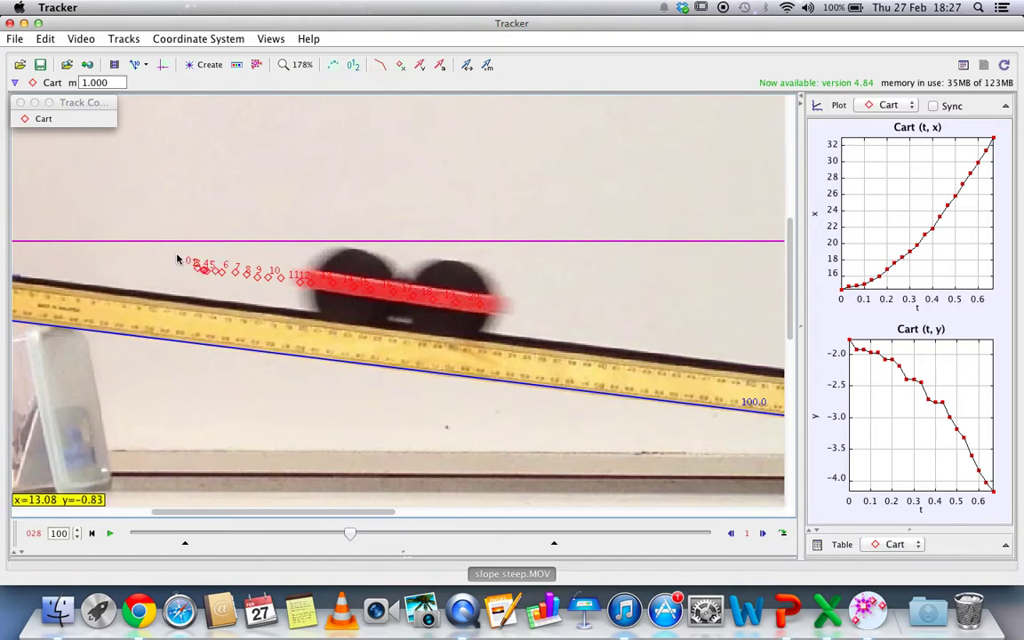
click(331, 68)
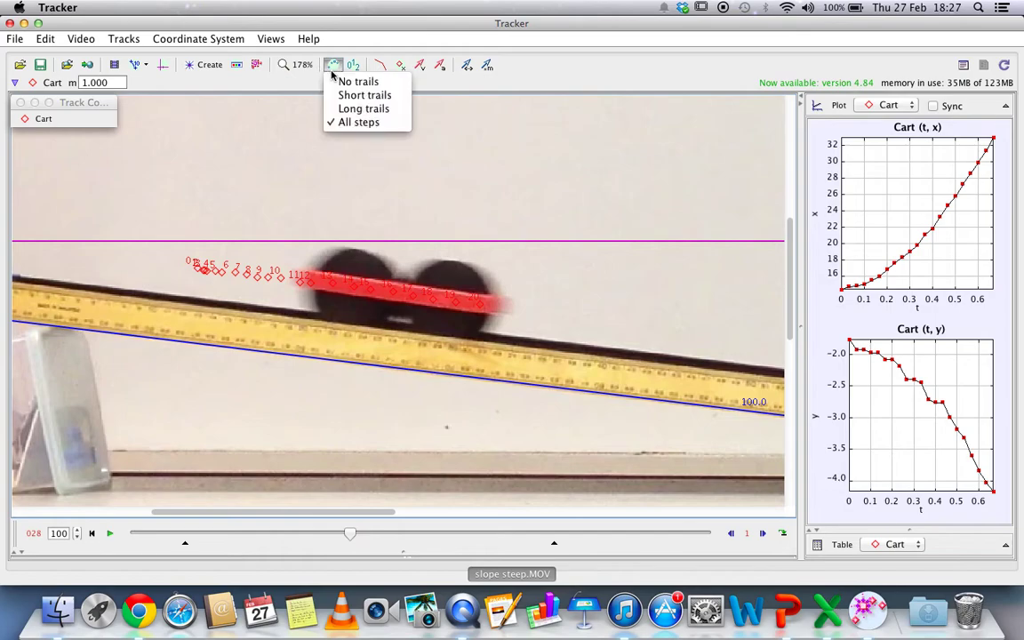
click(336, 78)
click(333, 69)
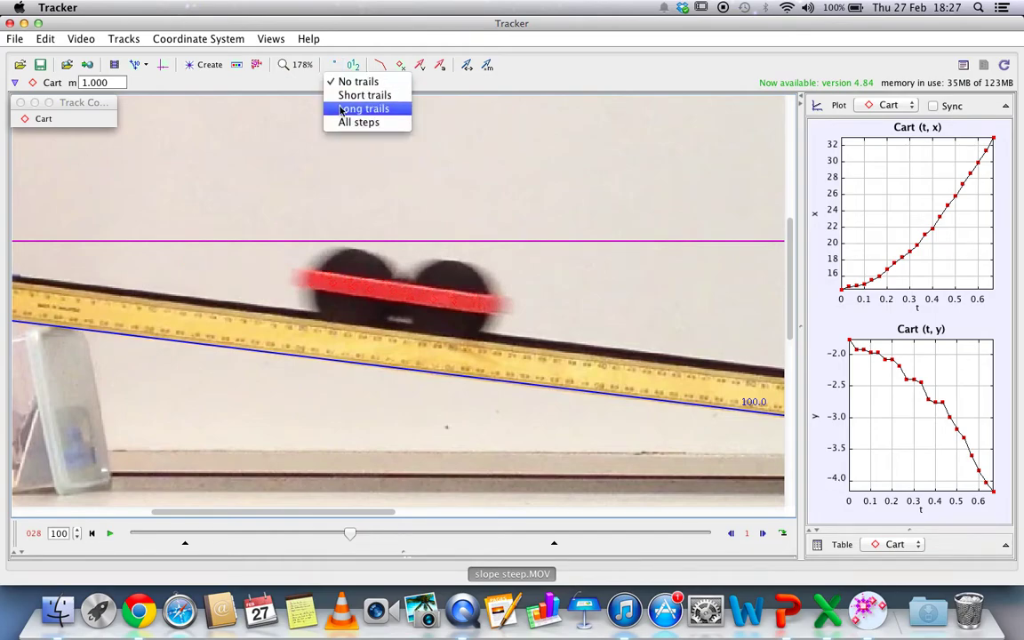
click(343, 122)
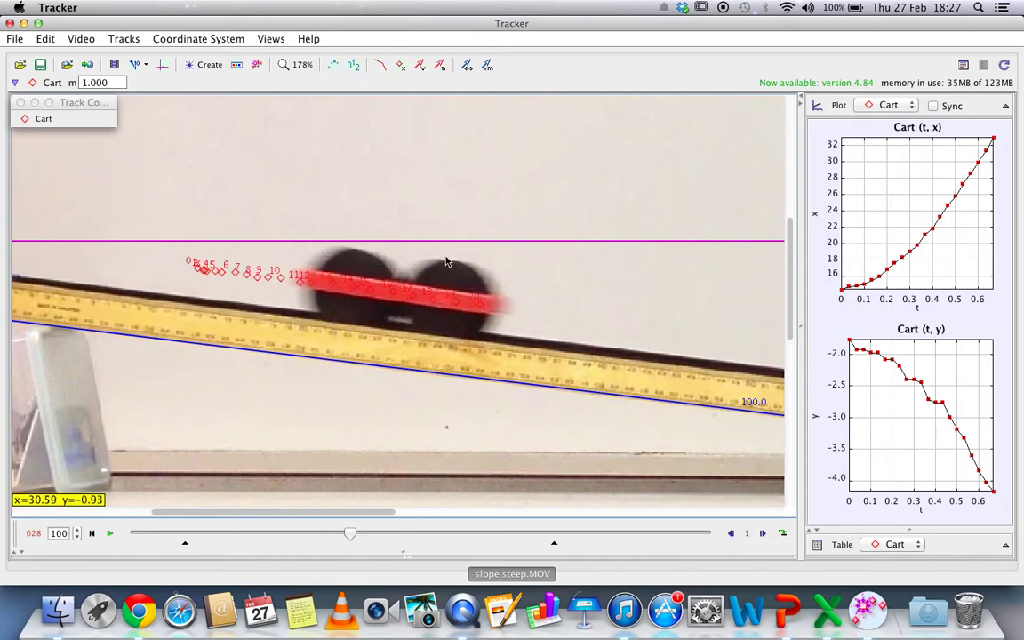
Mark the cart's front on frames 028 through 036, reaching about t = 0.97 s.
click(500, 307)
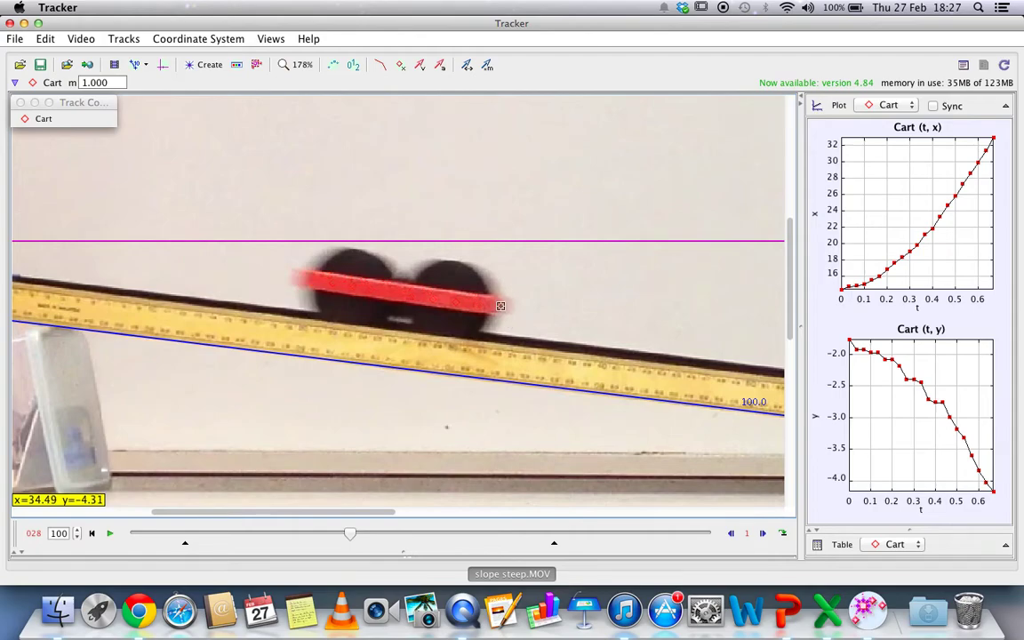
shift+click(502, 306)
shift+click(533, 310)
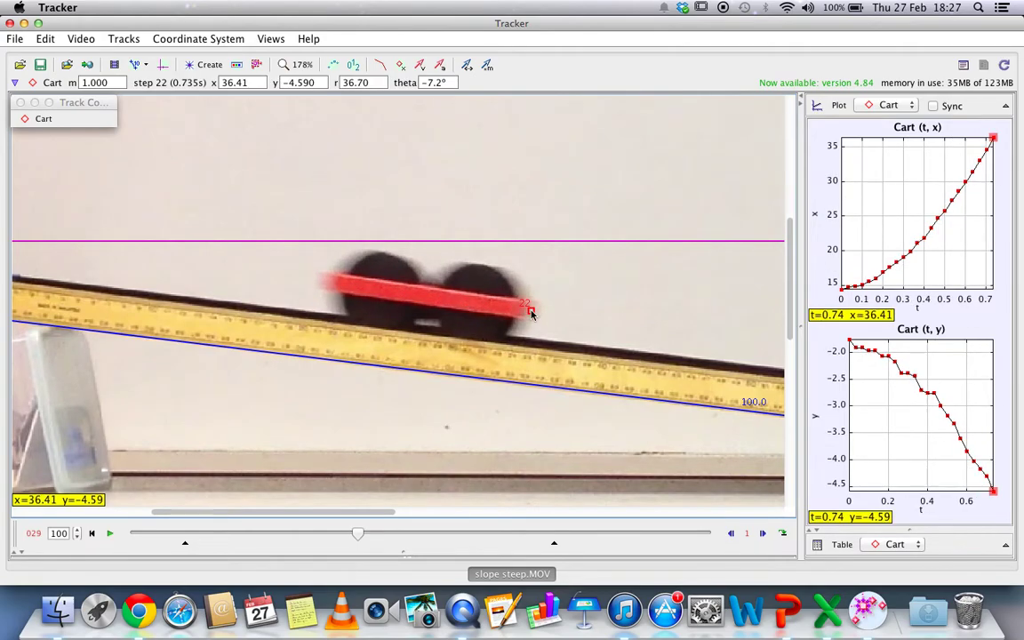
shift+click(575, 317)
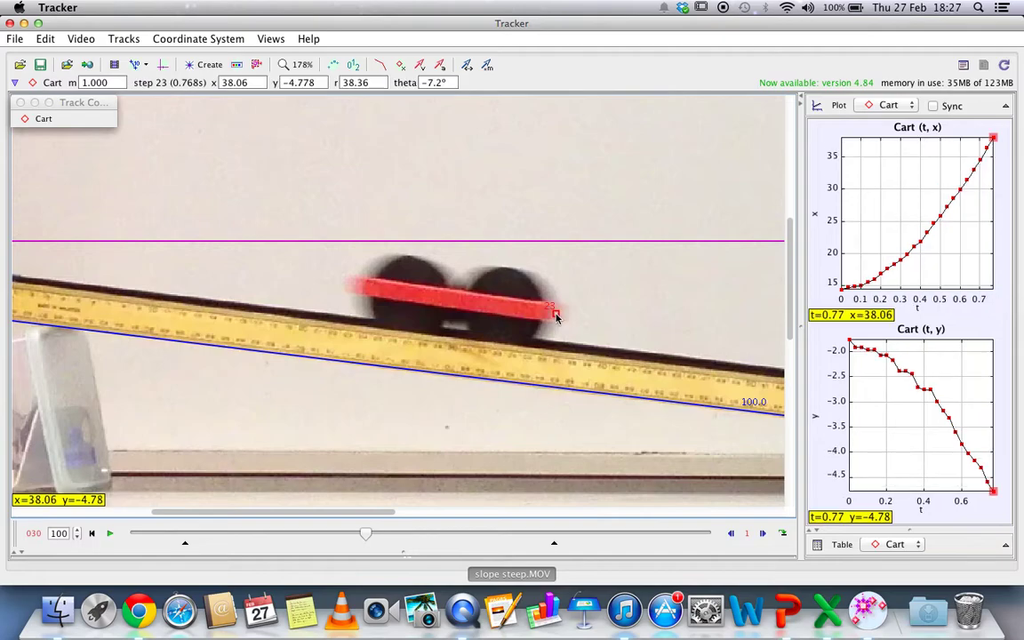
shift+click(598, 321)
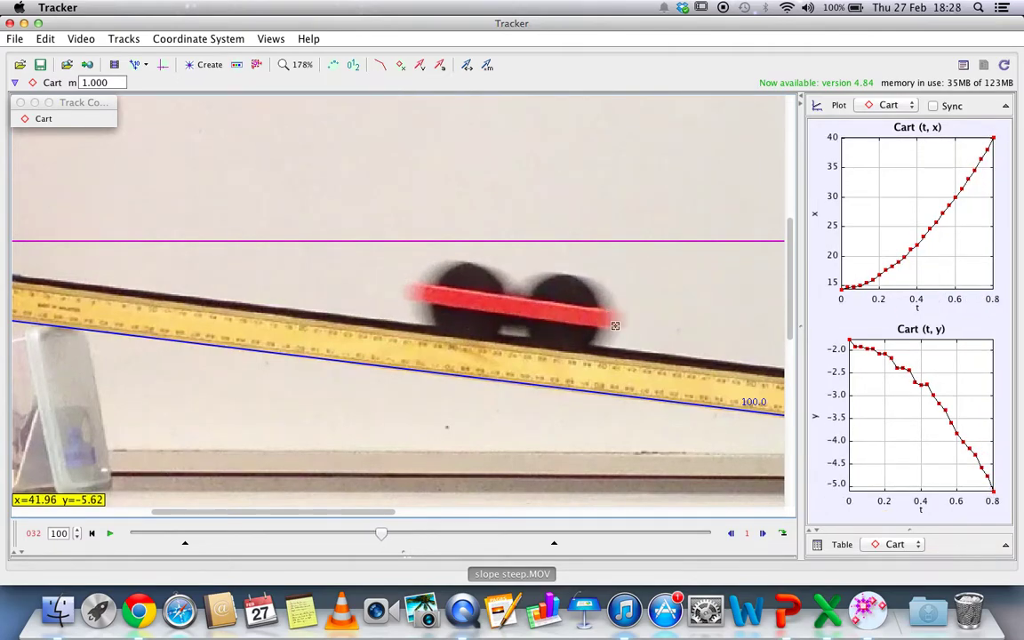
shift+click(616, 322)
shift+click(639, 324)
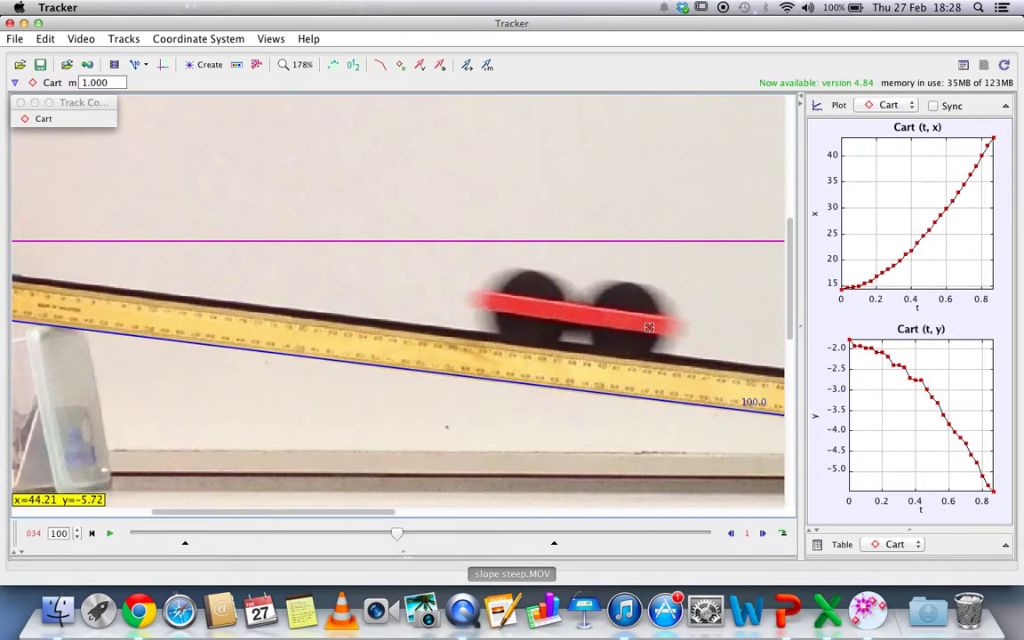
shift+click(673, 327)
shift+click(706, 332)
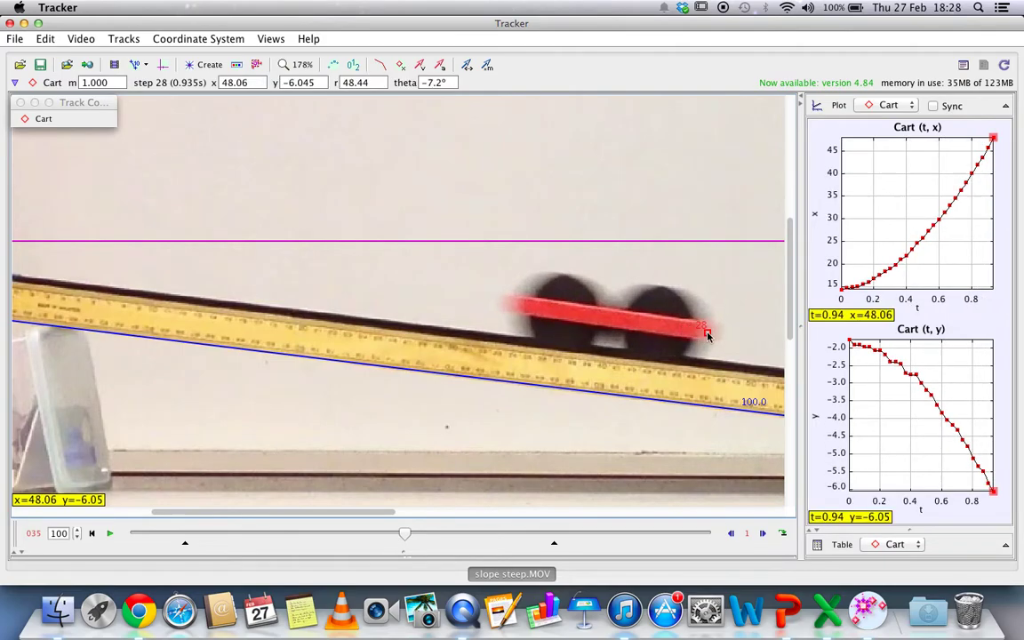
shift+click(745, 341)
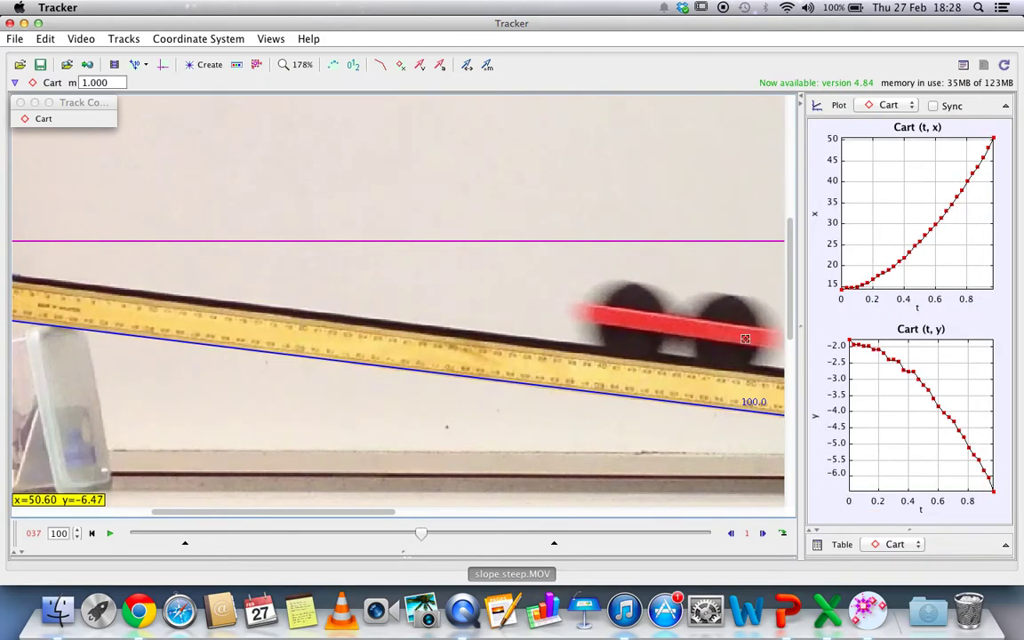
click(649, 400)
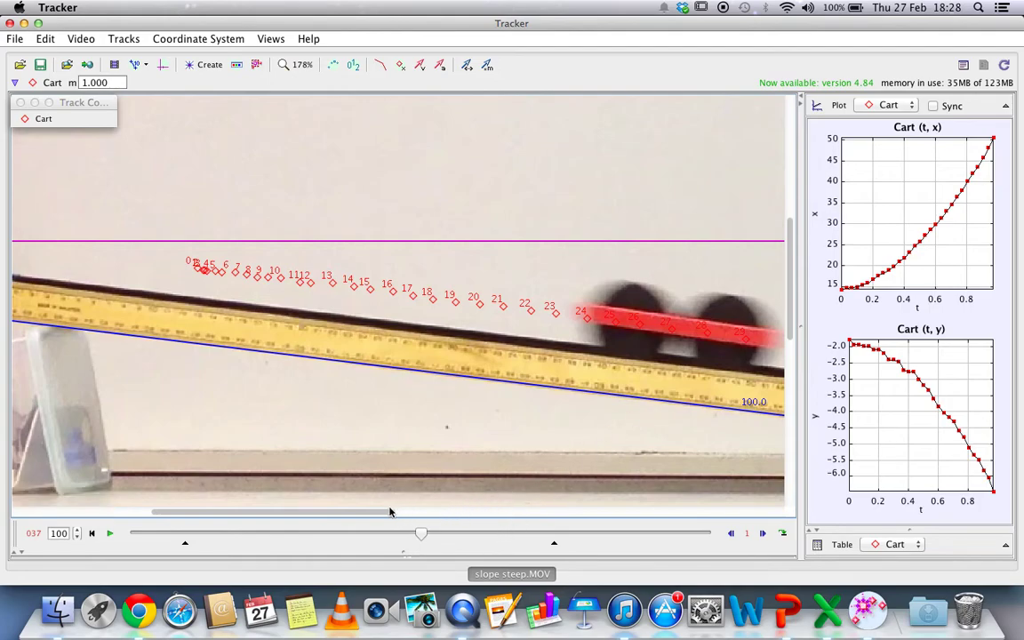
Scroll the video right and mark the cart's front on frames 037 through 044.
drag(376, 515, 563, 514)
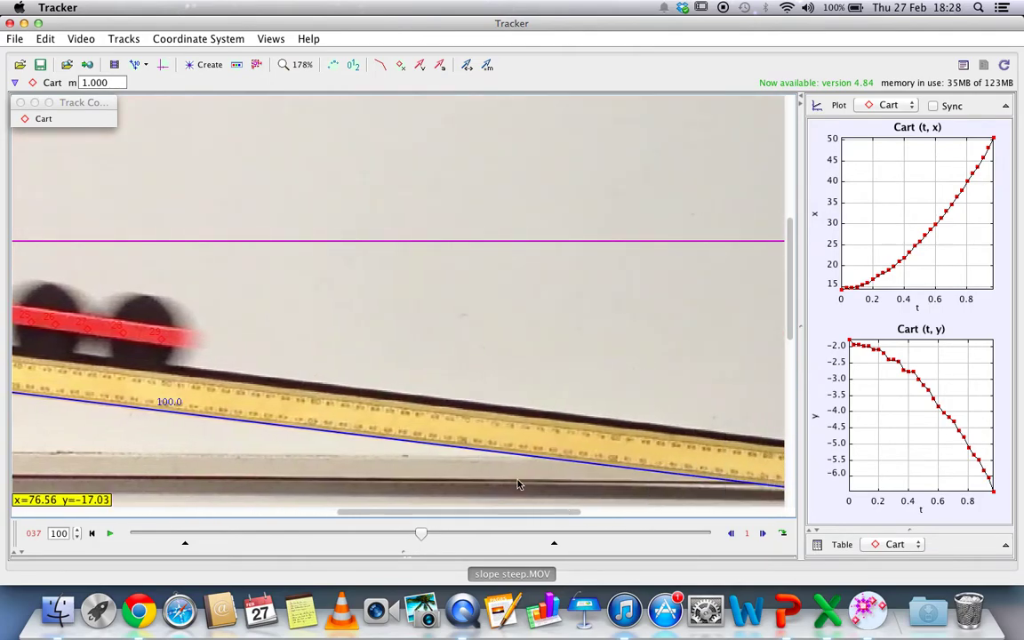
shift+click(195, 341)
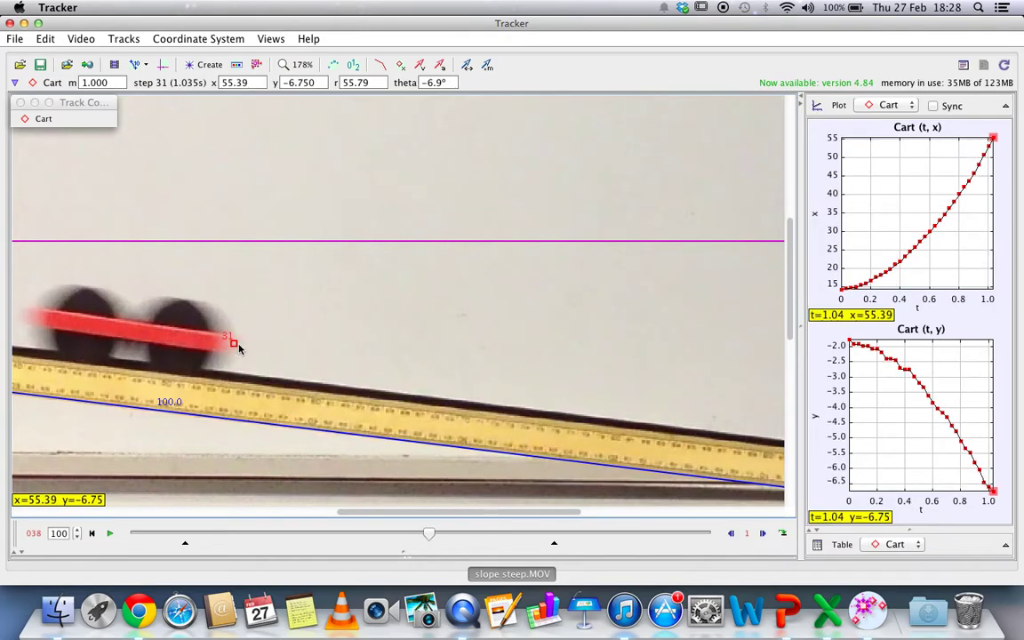
shift+click(233, 342)
shift+click(266, 350)
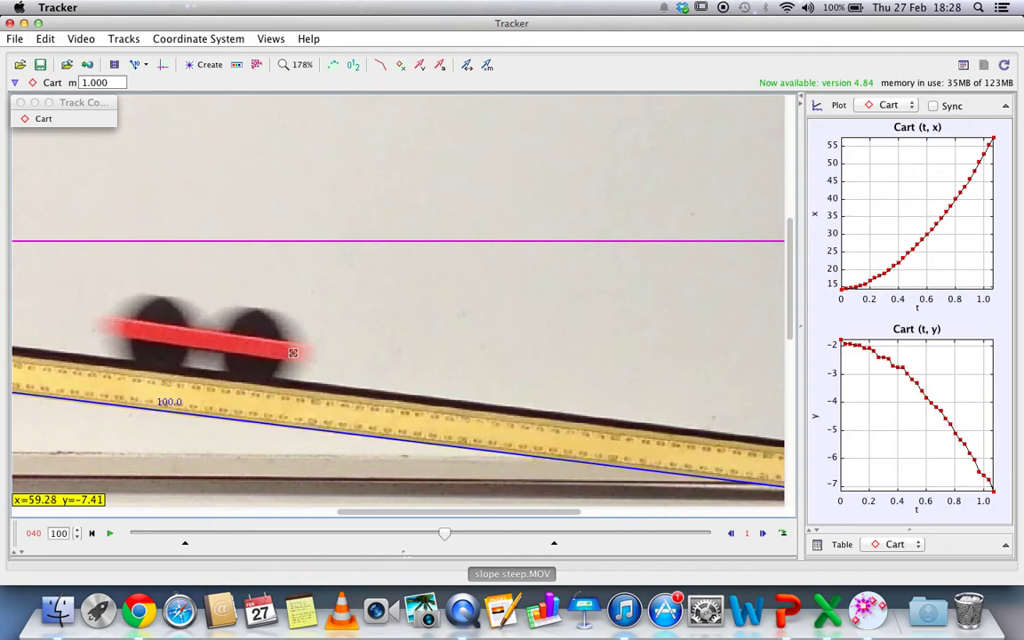
shift+click(301, 354)
shift+click(339, 359)
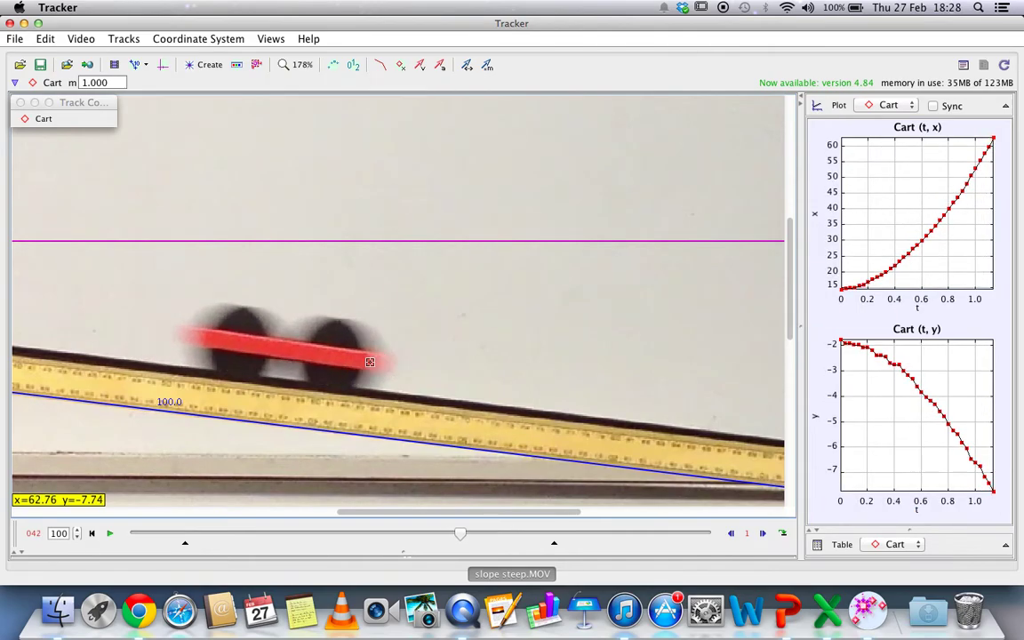
shift+click(380, 365)
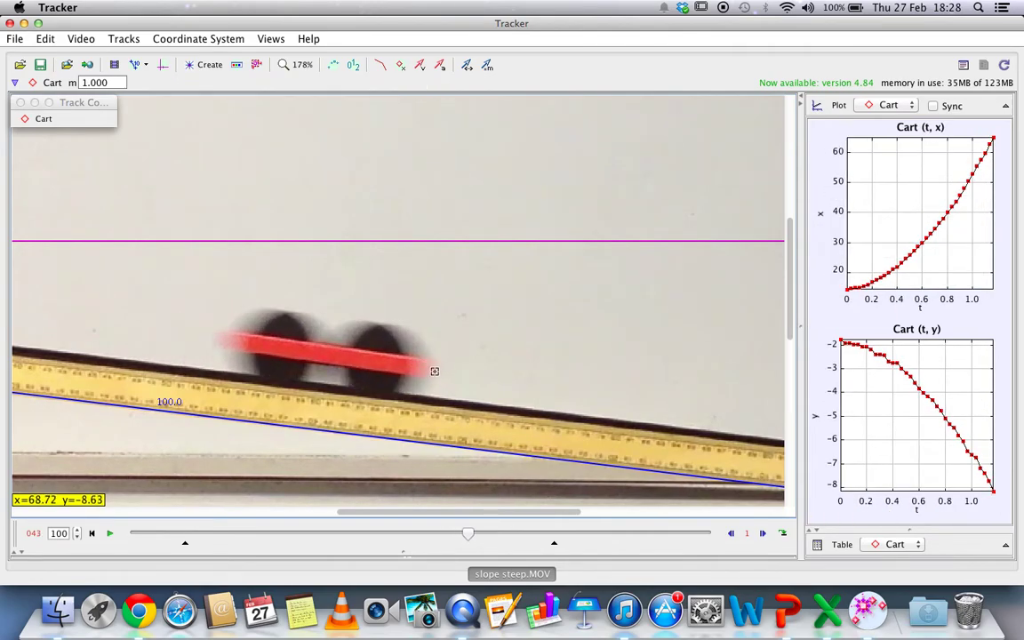
shift+click(425, 372)
shift+click(468, 372)
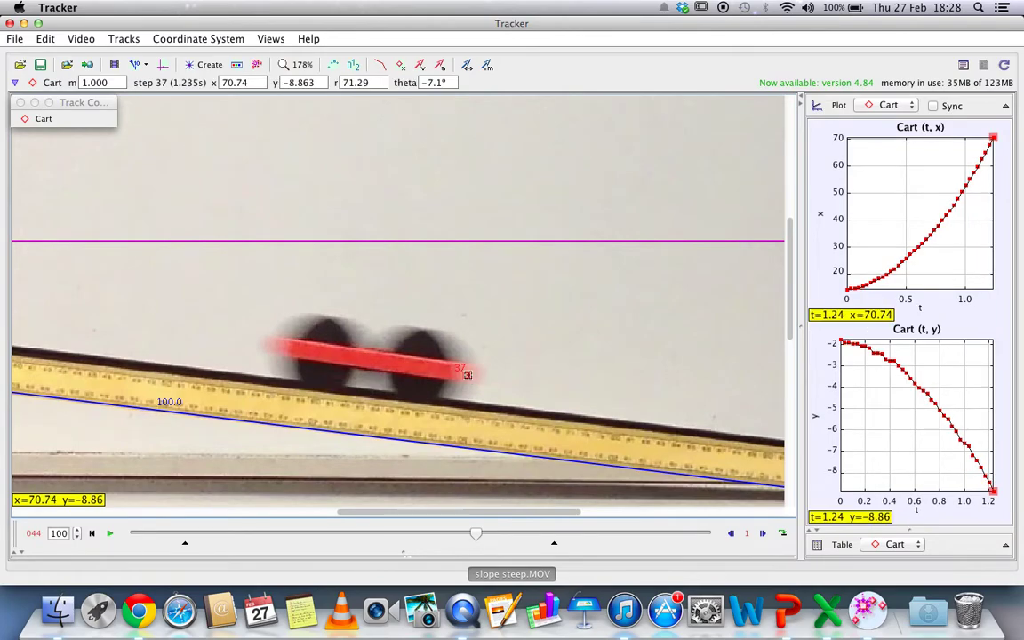
Mark frames 045 through 053 to the ramp's end, then maximize the graphs.
shift+click(512, 386)
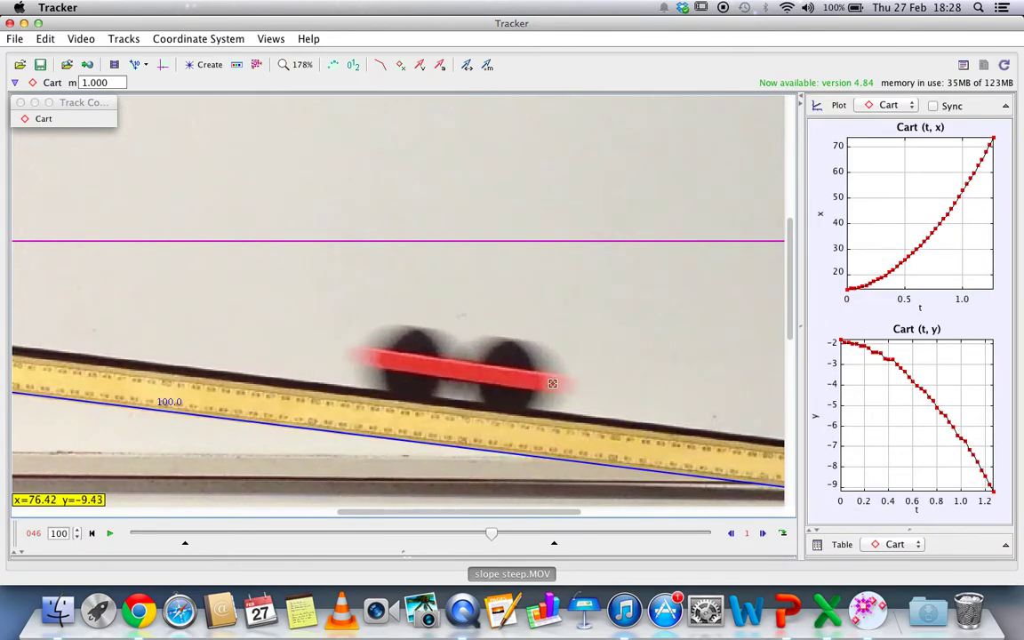
shift+click(552, 386)
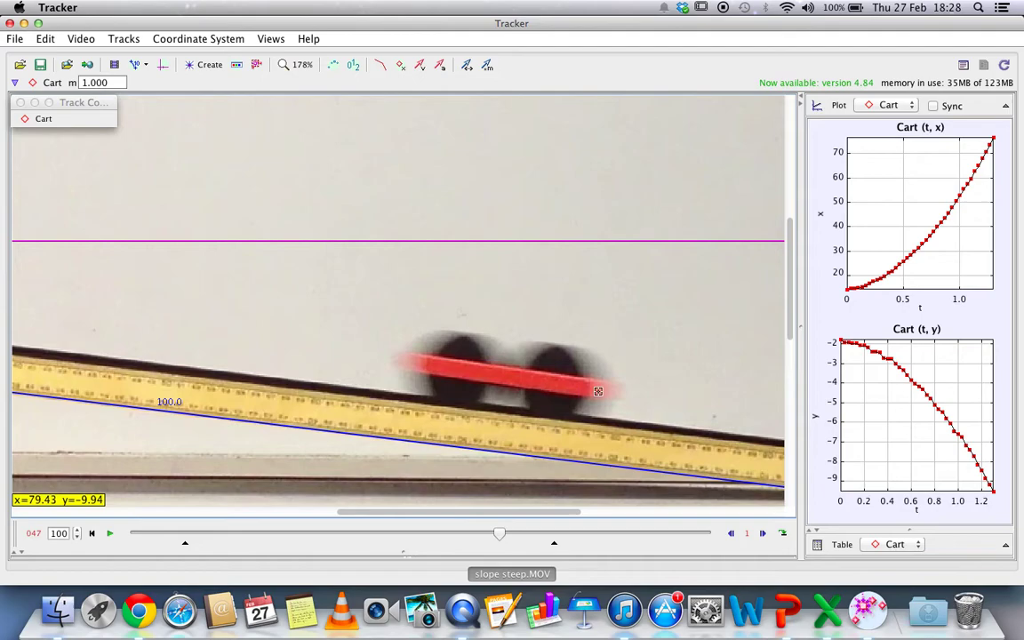
shift+click(606, 391)
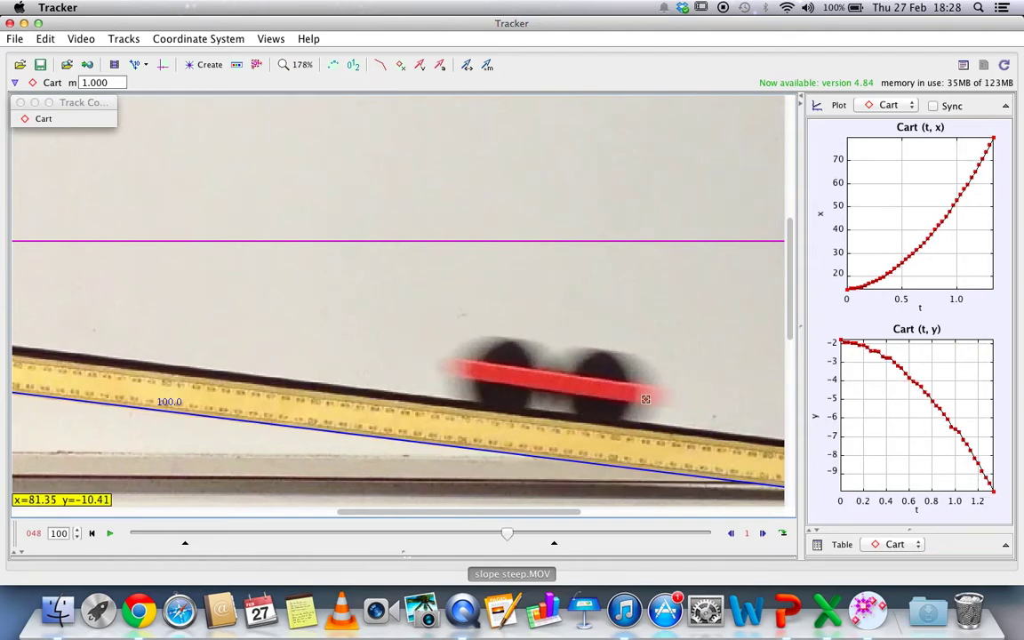
shift+click(647, 400)
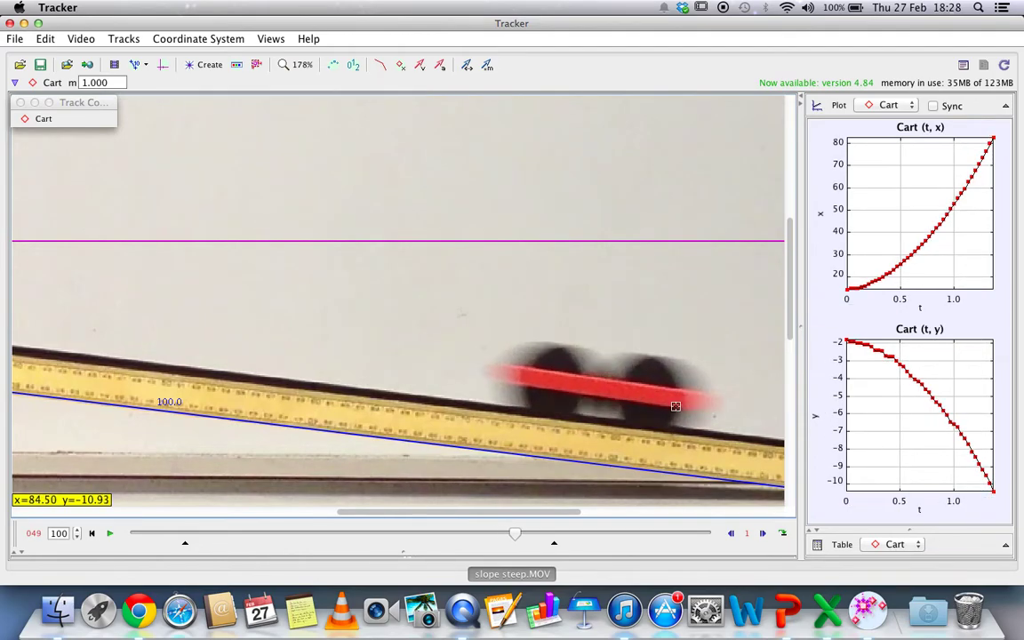
shift+click(704, 404)
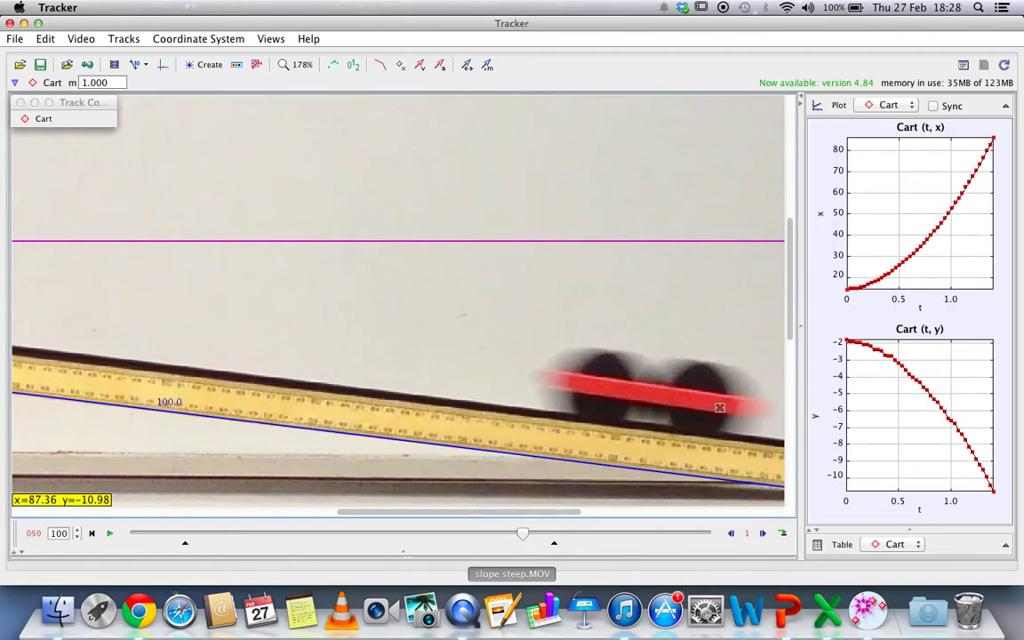
shift+click(755, 410)
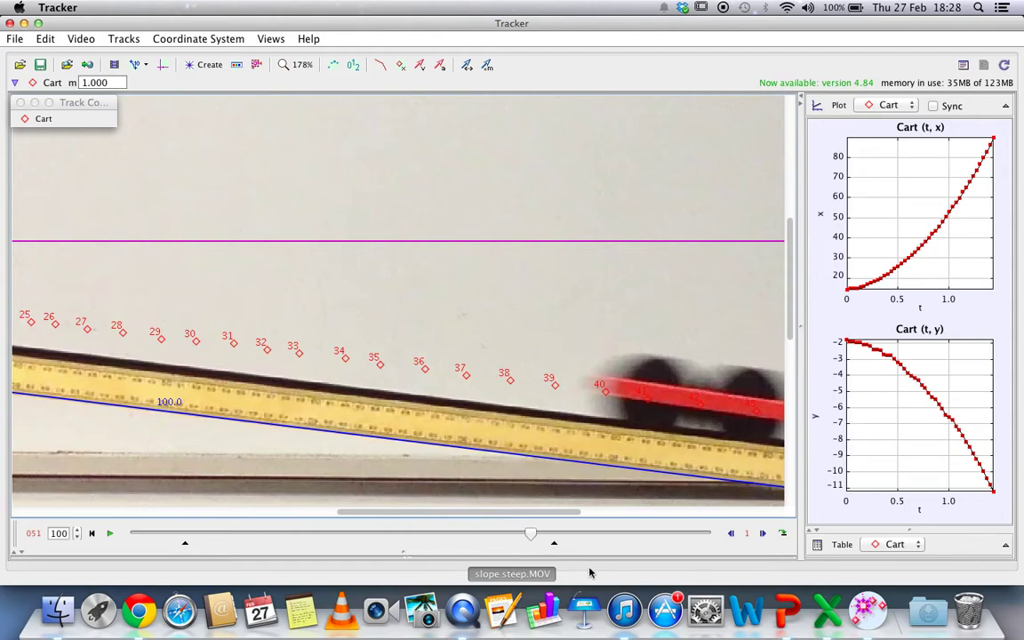
drag(550, 520, 656, 514)
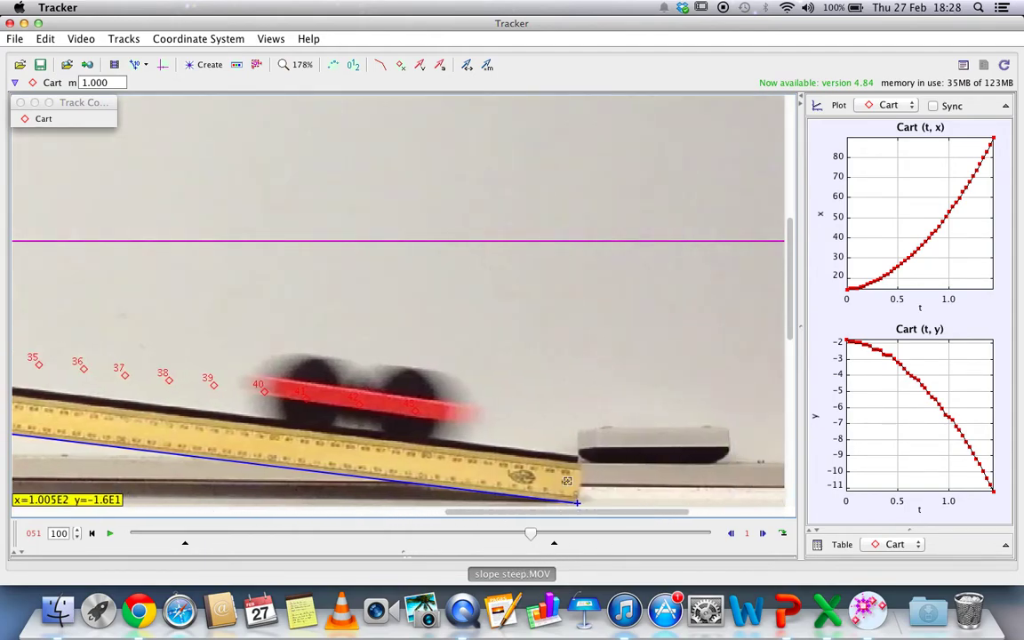
shift+click(464, 416)
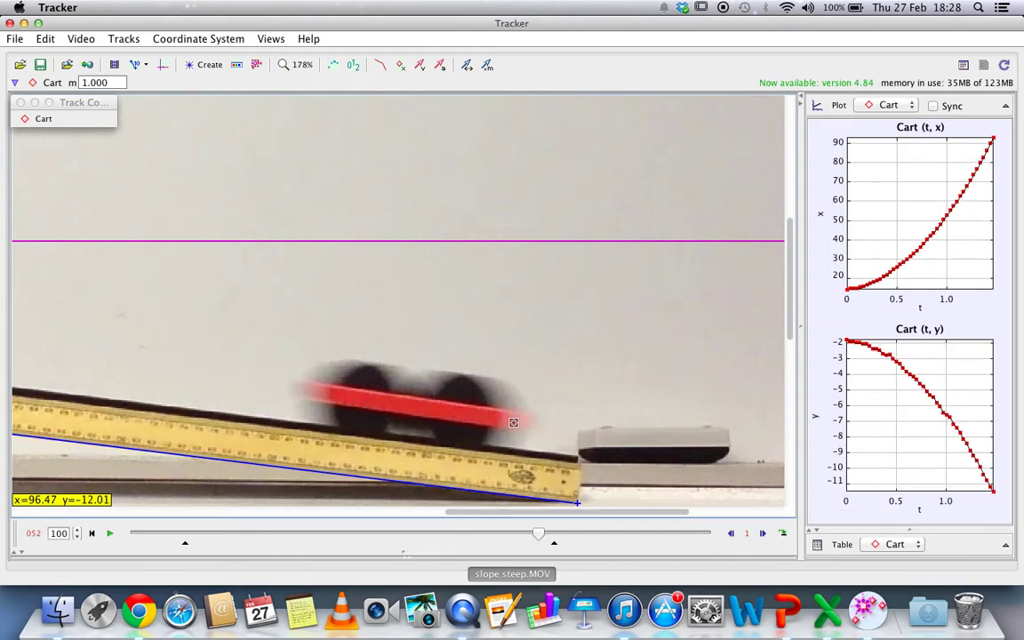
shift+click(518, 420)
shift+click(561, 430)
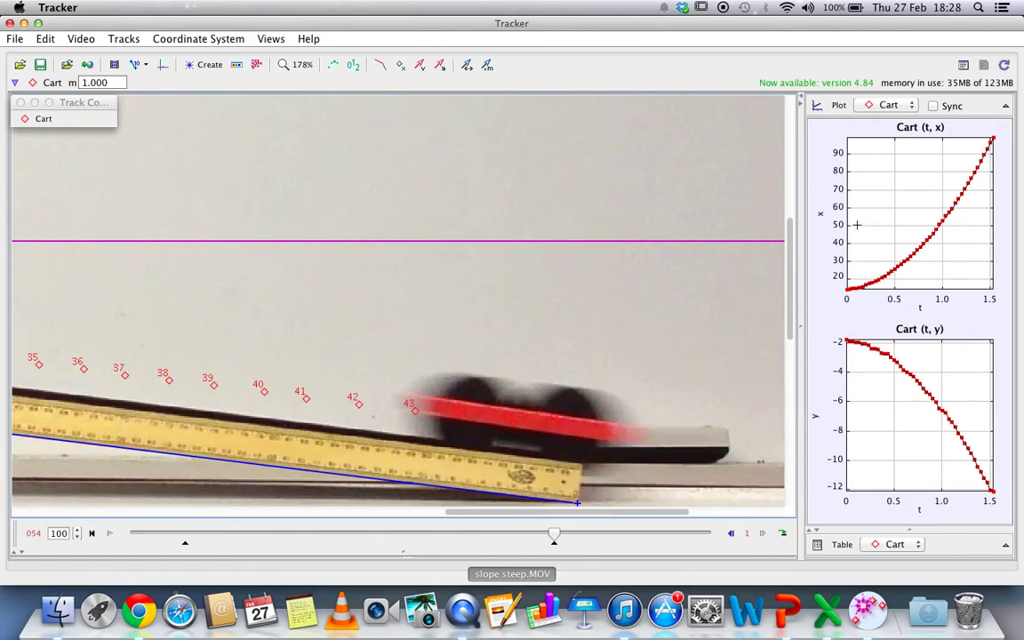
click(1004, 107)
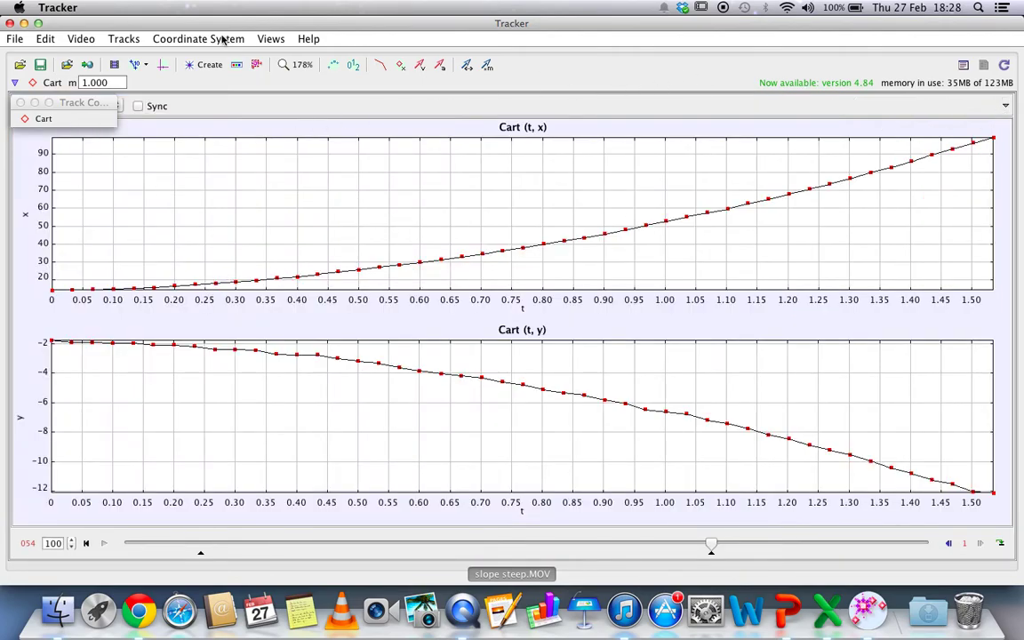
Briefly view a single maximized x(t) graph, then restore both x(t) and y(t) beside the video.
click(1006, 106)
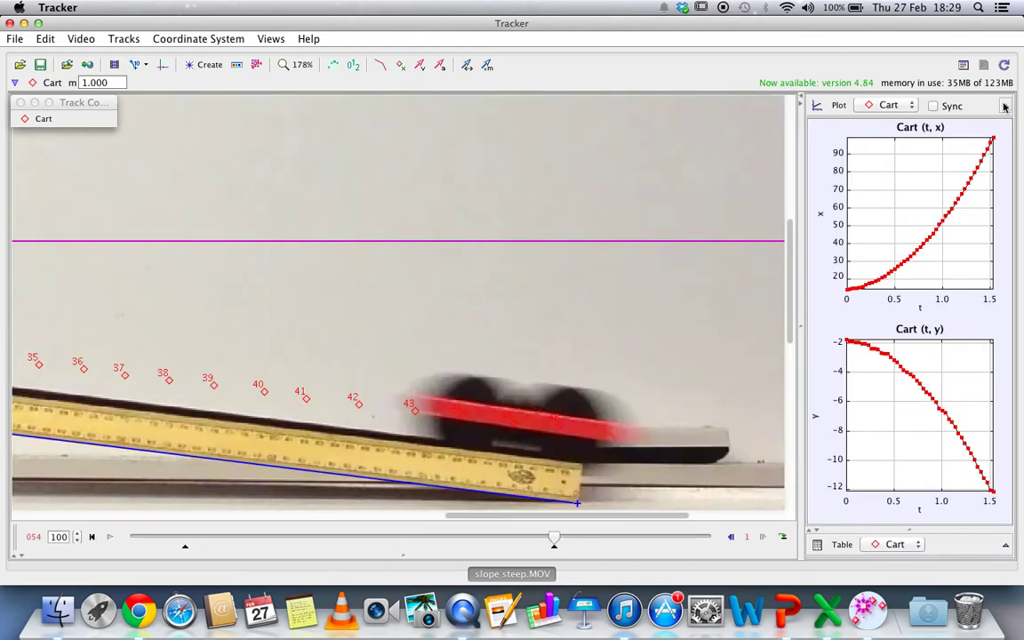
click(839, 106)
click(846, 121)
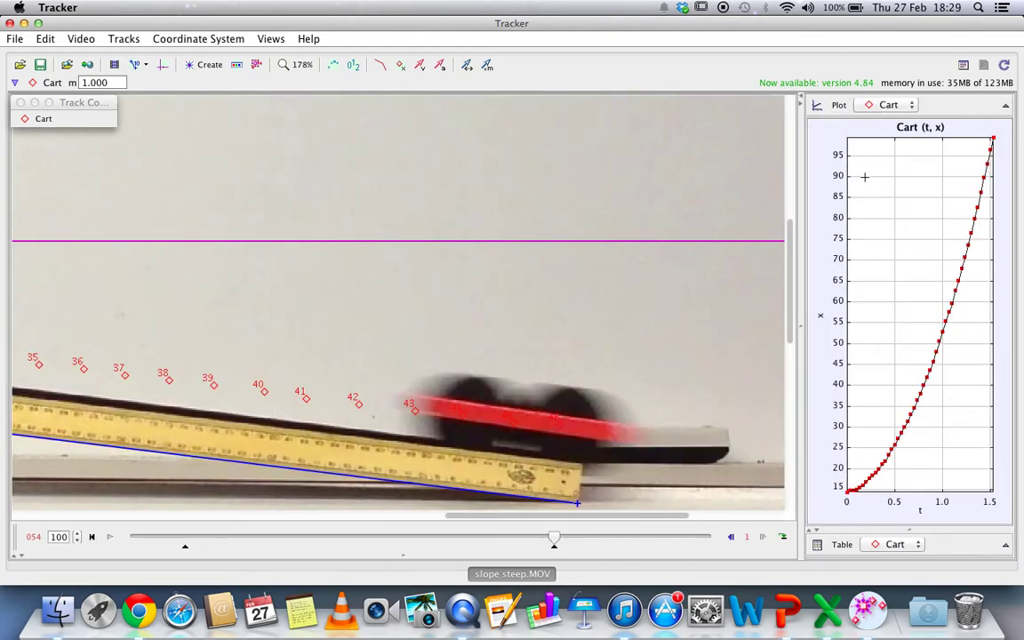
click(1004, 107)
click(1005, 106)
click(839, 106)
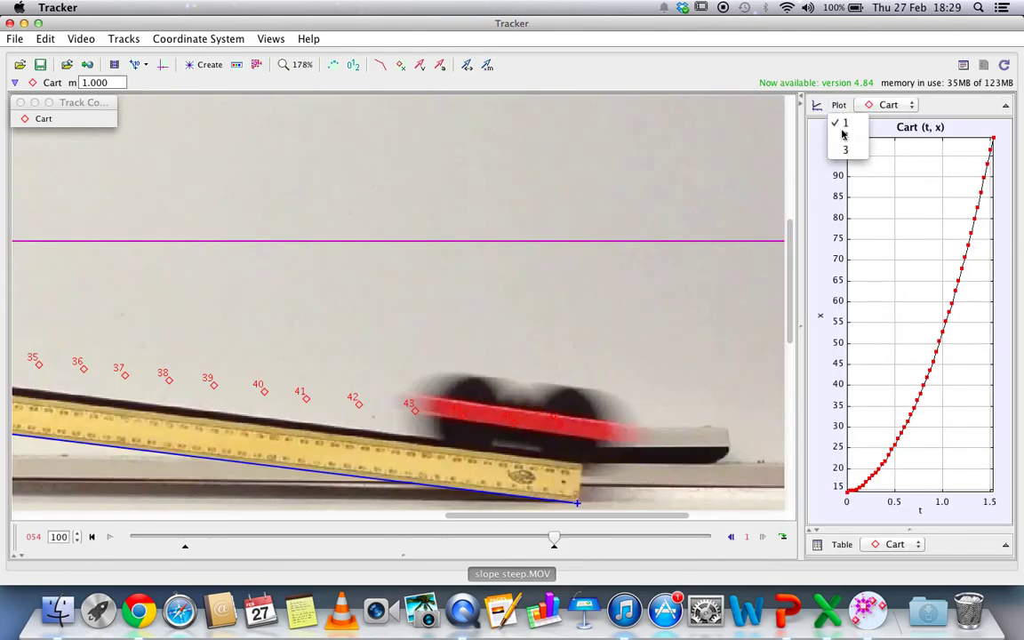
click(844, 135)
mouse_move(809, 297)
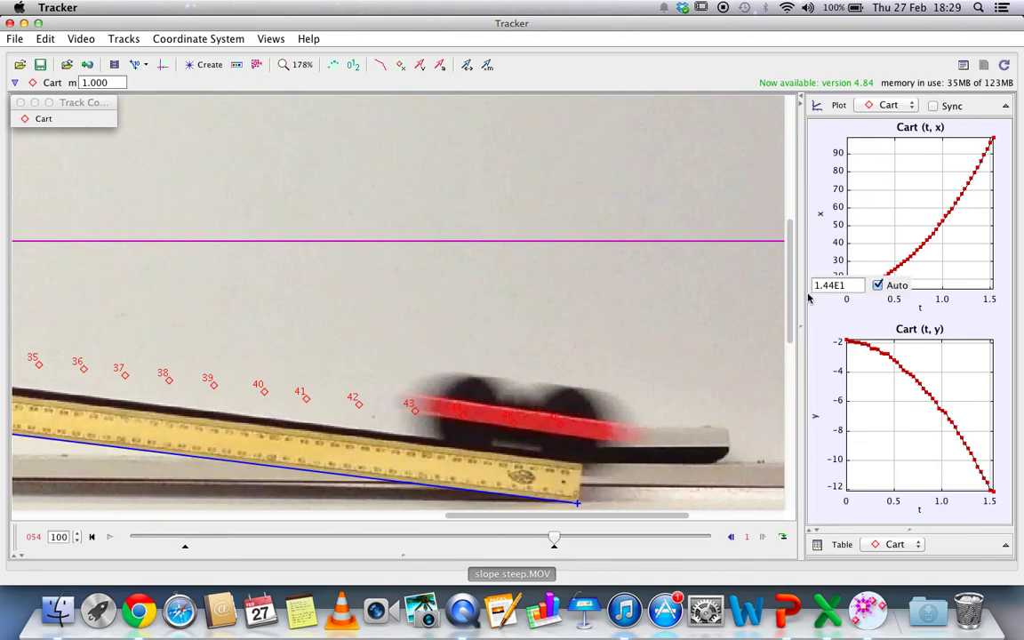